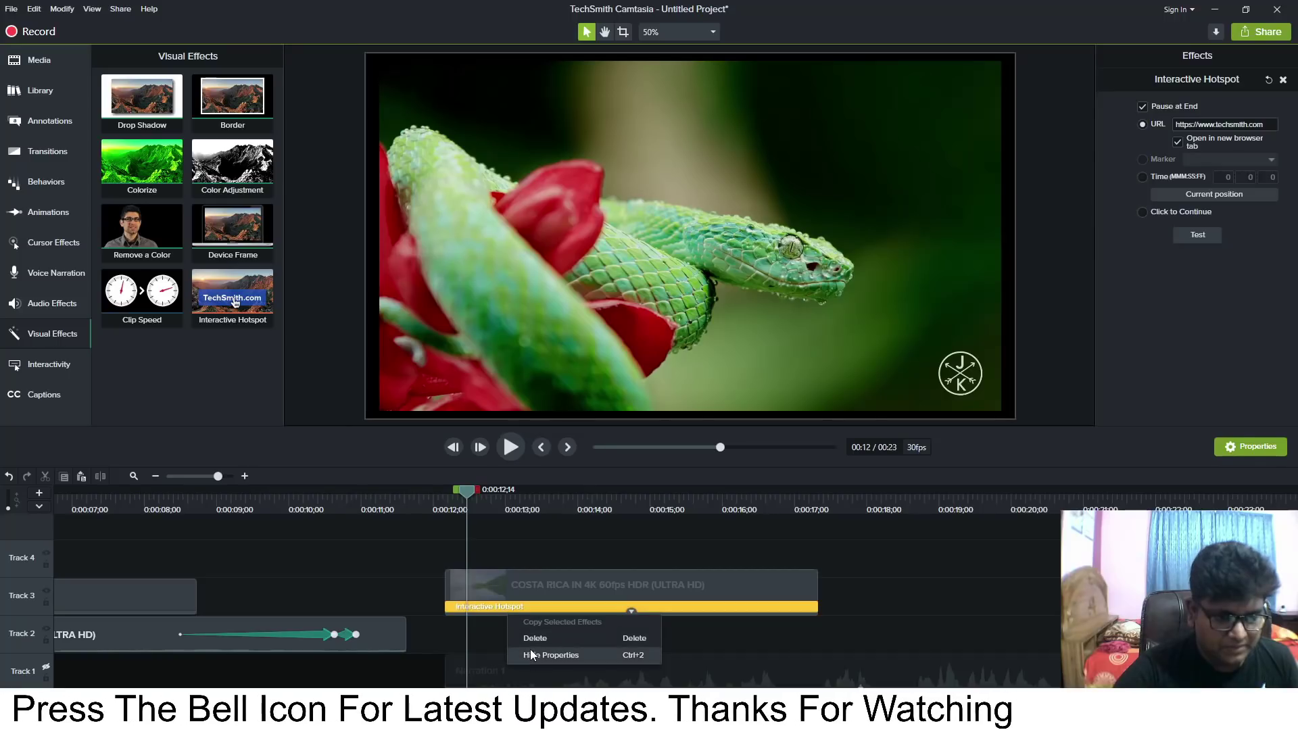
- Delete the Interactive Hotspot effect from the Track 3 clip and move the playhead to 0:00:12;10
click(540, 637)
mouse_move(468, 500)
mouse_down()
mouse_move(420, 498)
mouse_move(457, 499)
mouse_up()
click(546, 597)
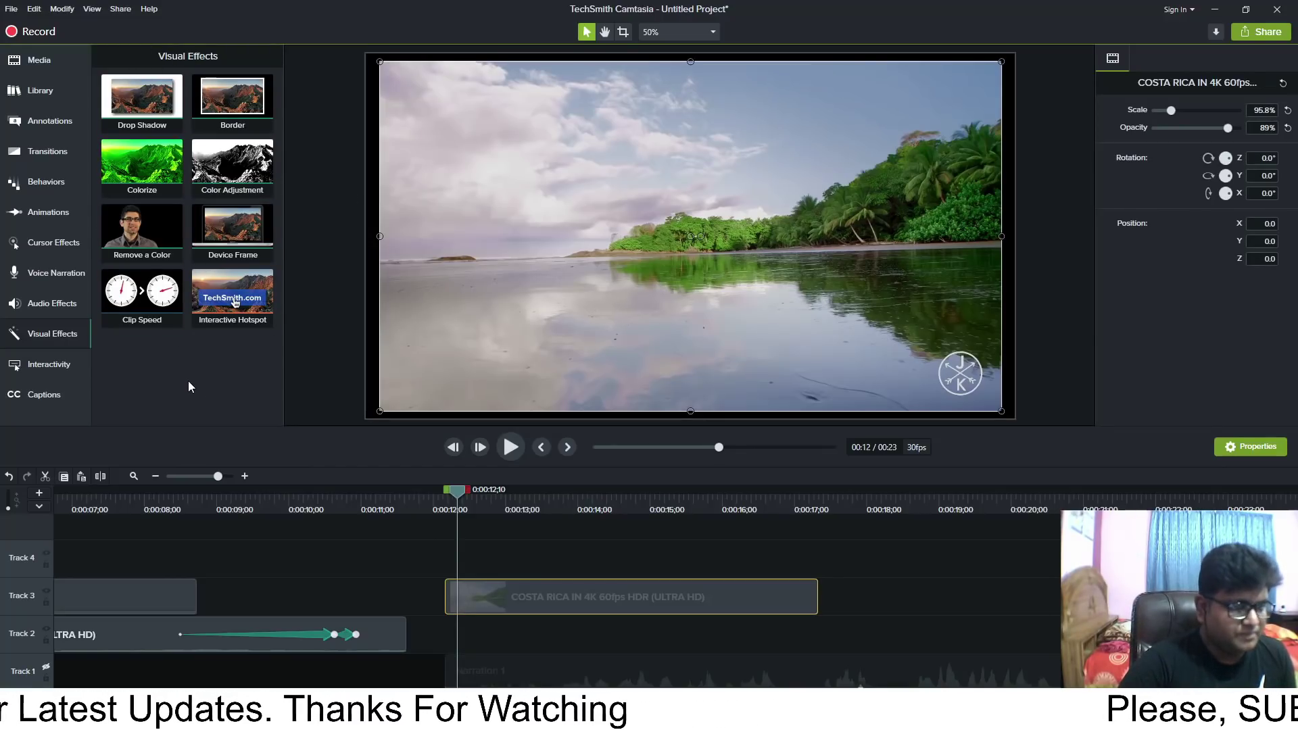
- Add a blank caption at the playhead, at 0:00:12;10
click(69, 368)
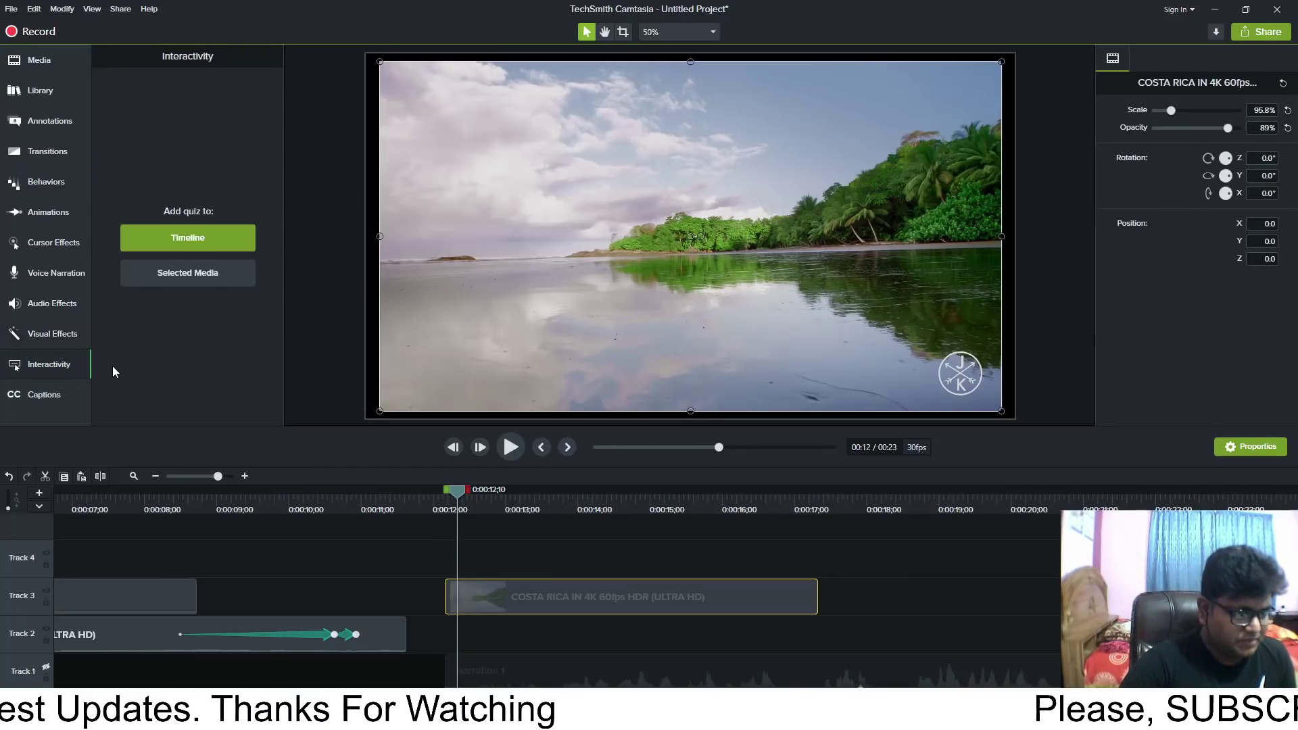
click(43, 396)
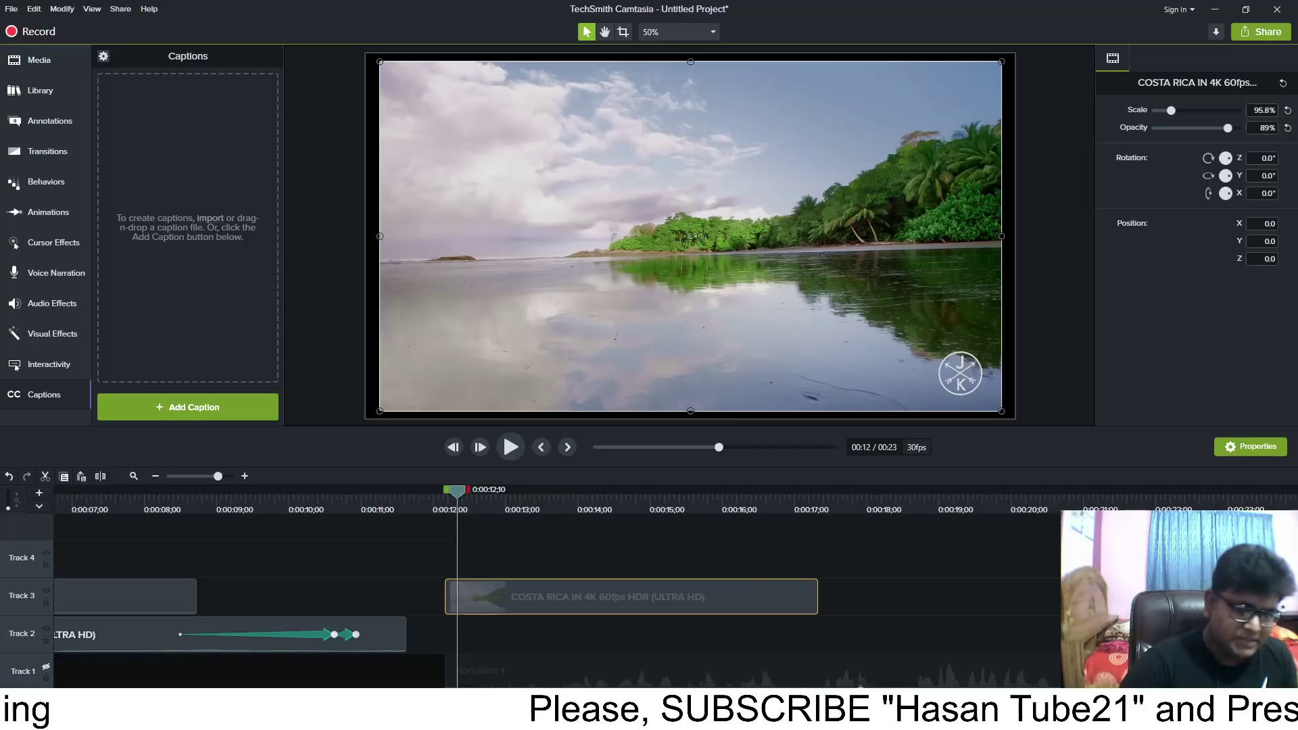
click(178, 715)
click(178, 715)
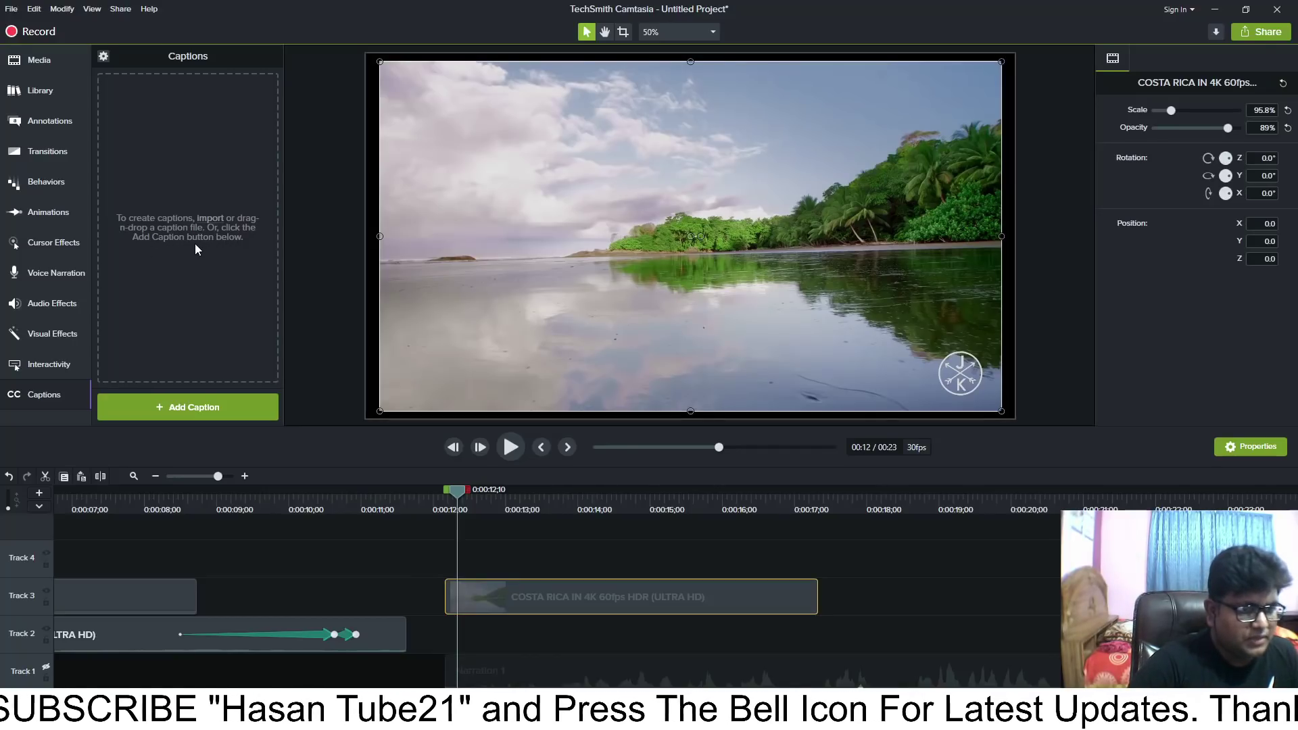
click(176, 410)
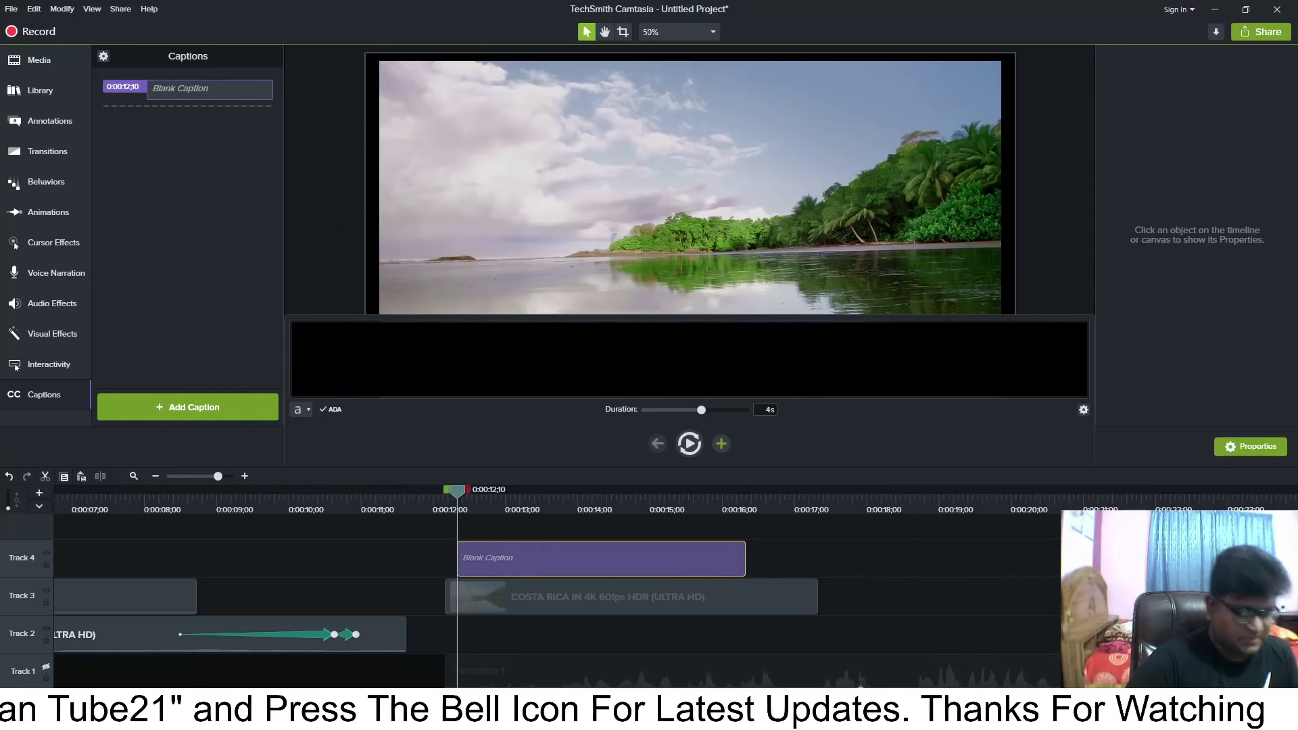
- Enter the caption text "hello, Friends How are you ?", correcting the misspelled "Friends" with the spelling suggestion
text(hello, Fr)
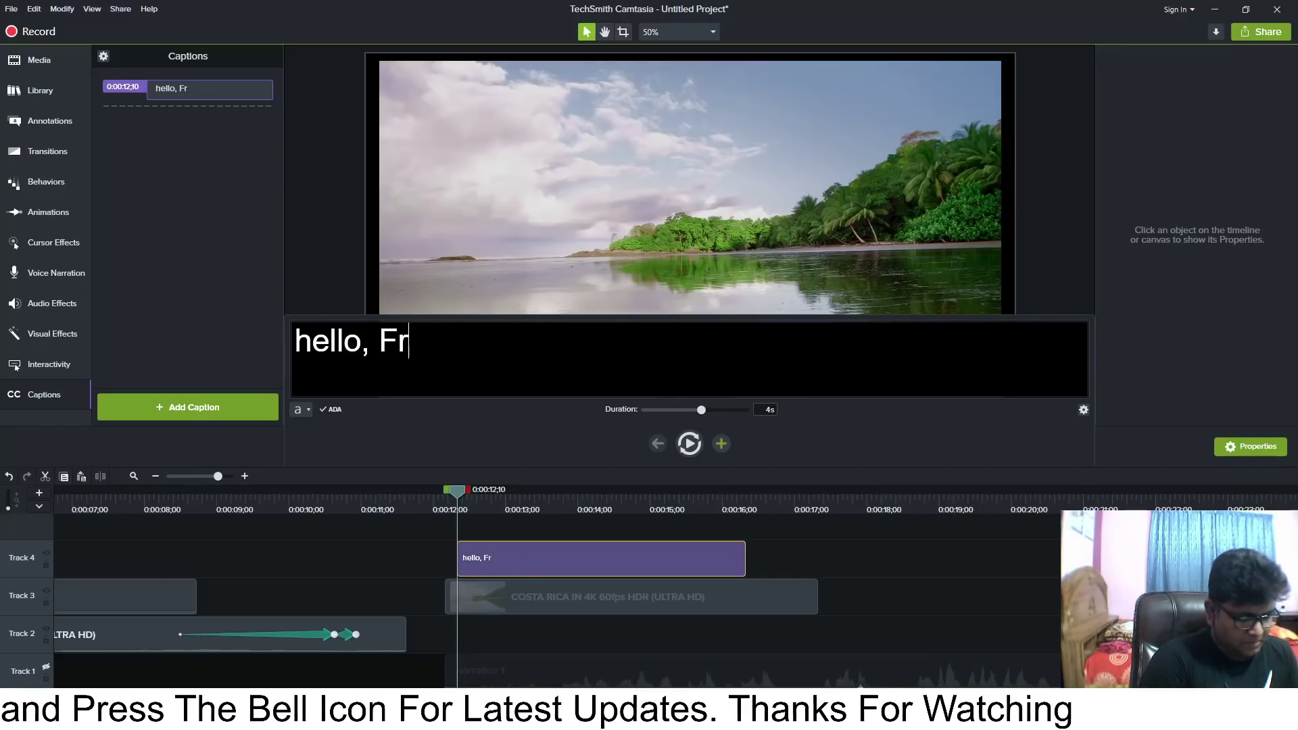
text(ineds How are)
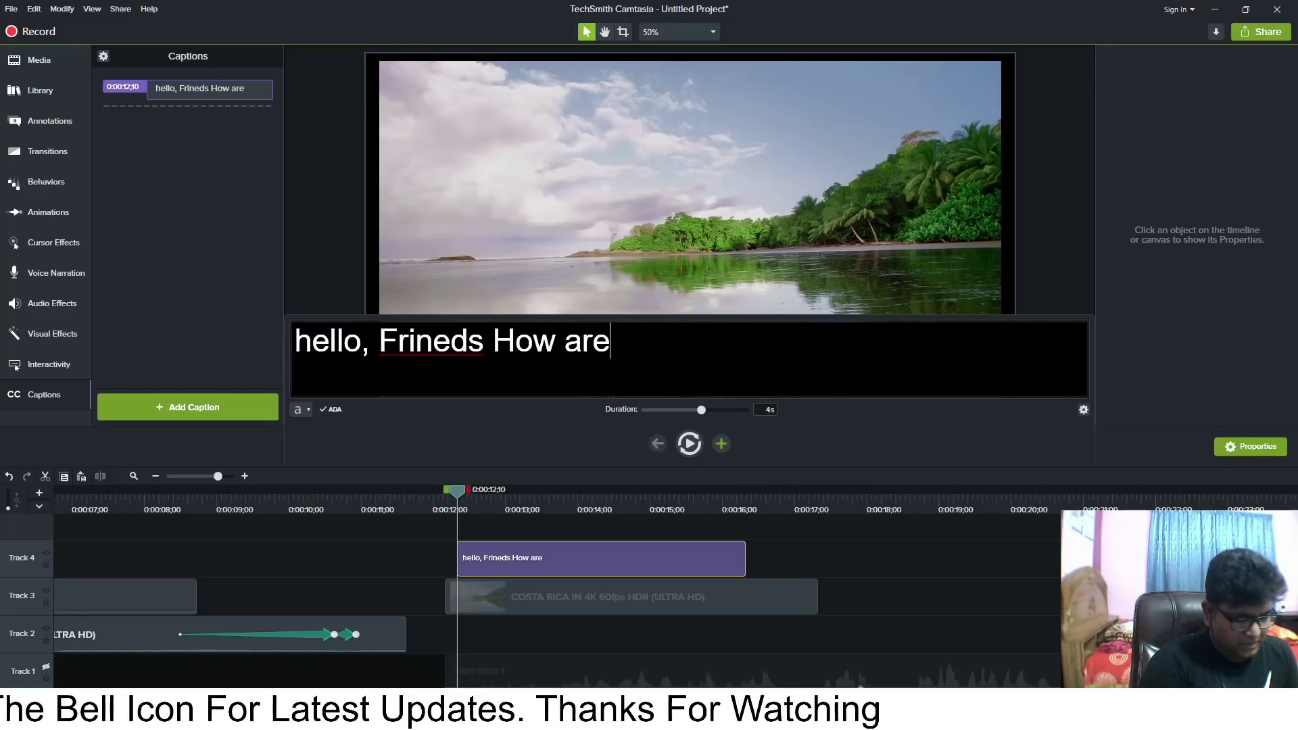
text( you )
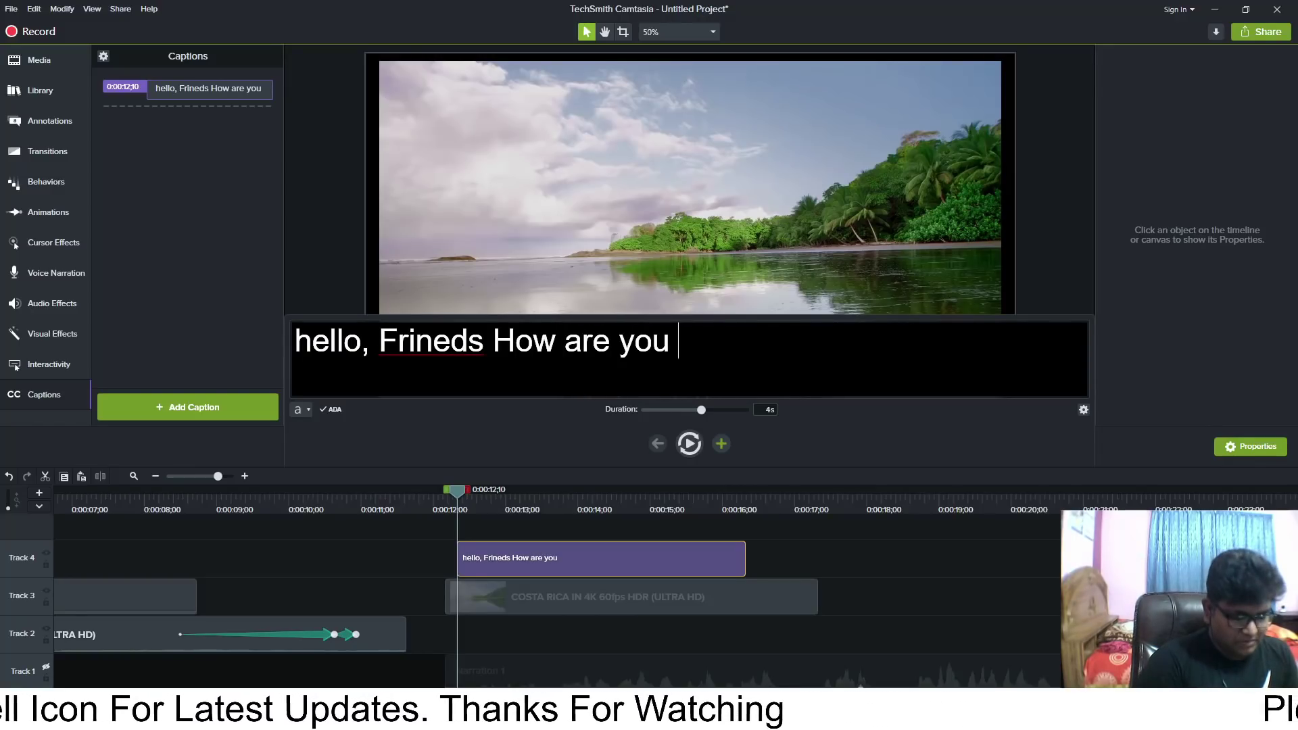
text(?)
right_click(482, 346)
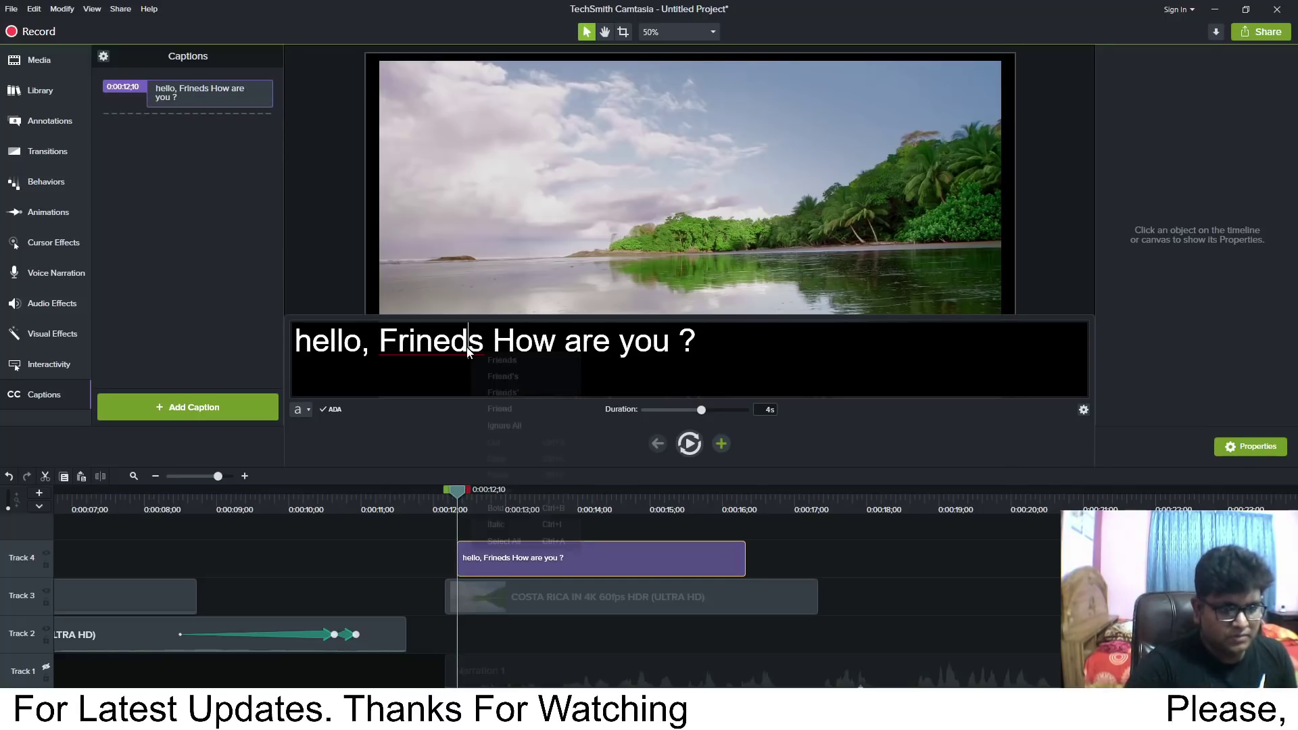
click(500, 358)
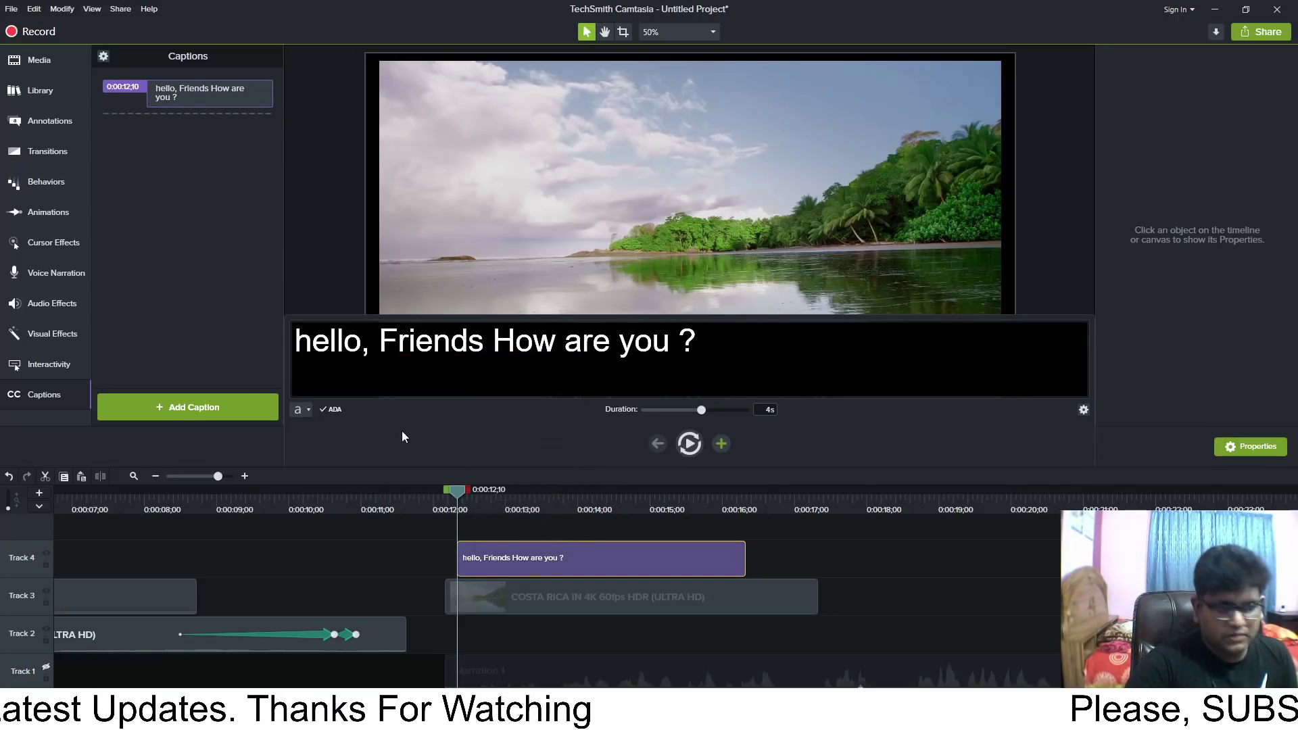
- Move the Track 3 video clip down to a Y position of -22.5 and reduce its scale to 91.7%
click(899, 567)
click(652, 406)
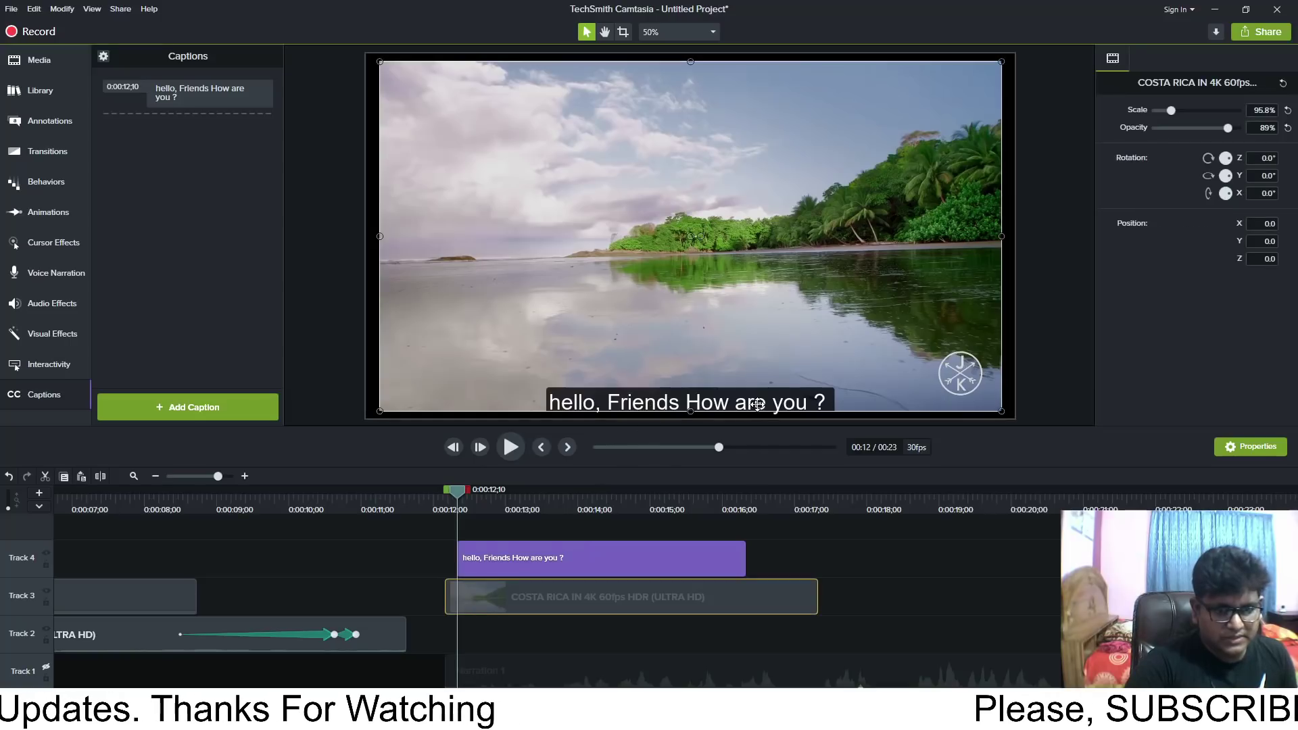
drag(739, 400, 745, 393)
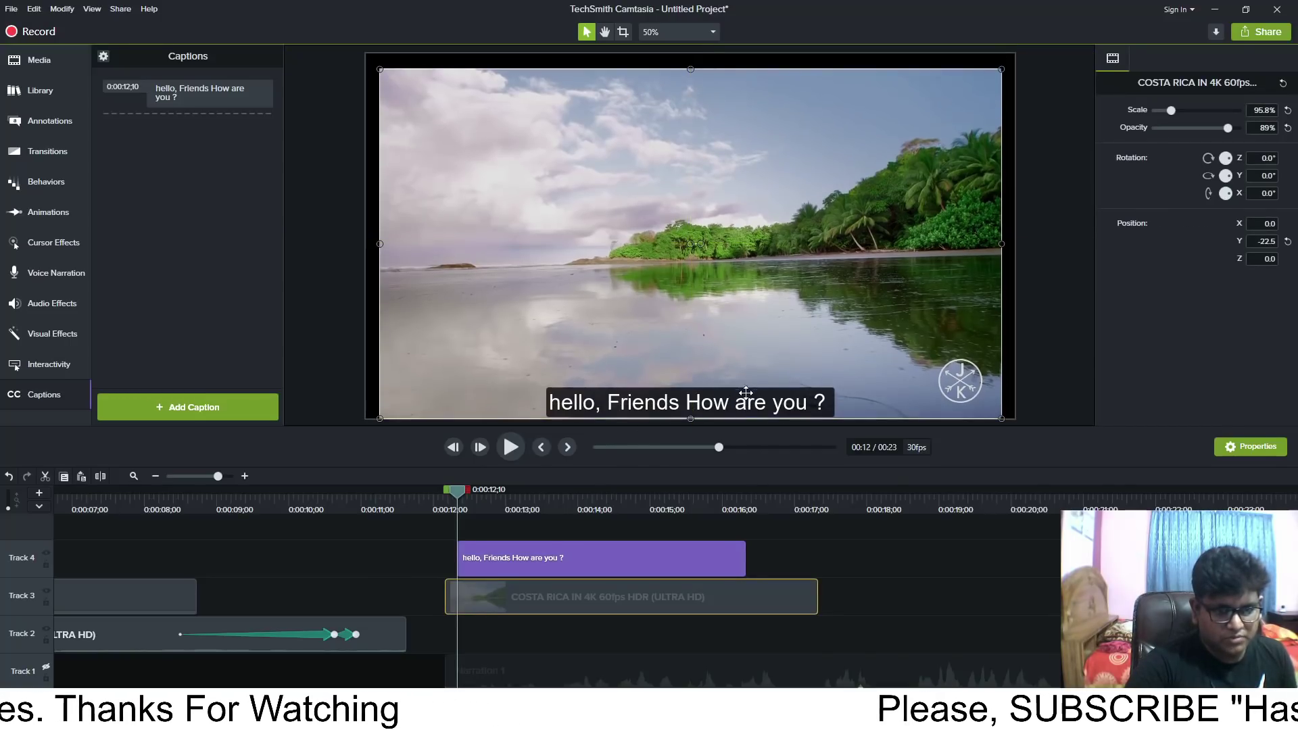
click(535, 568)
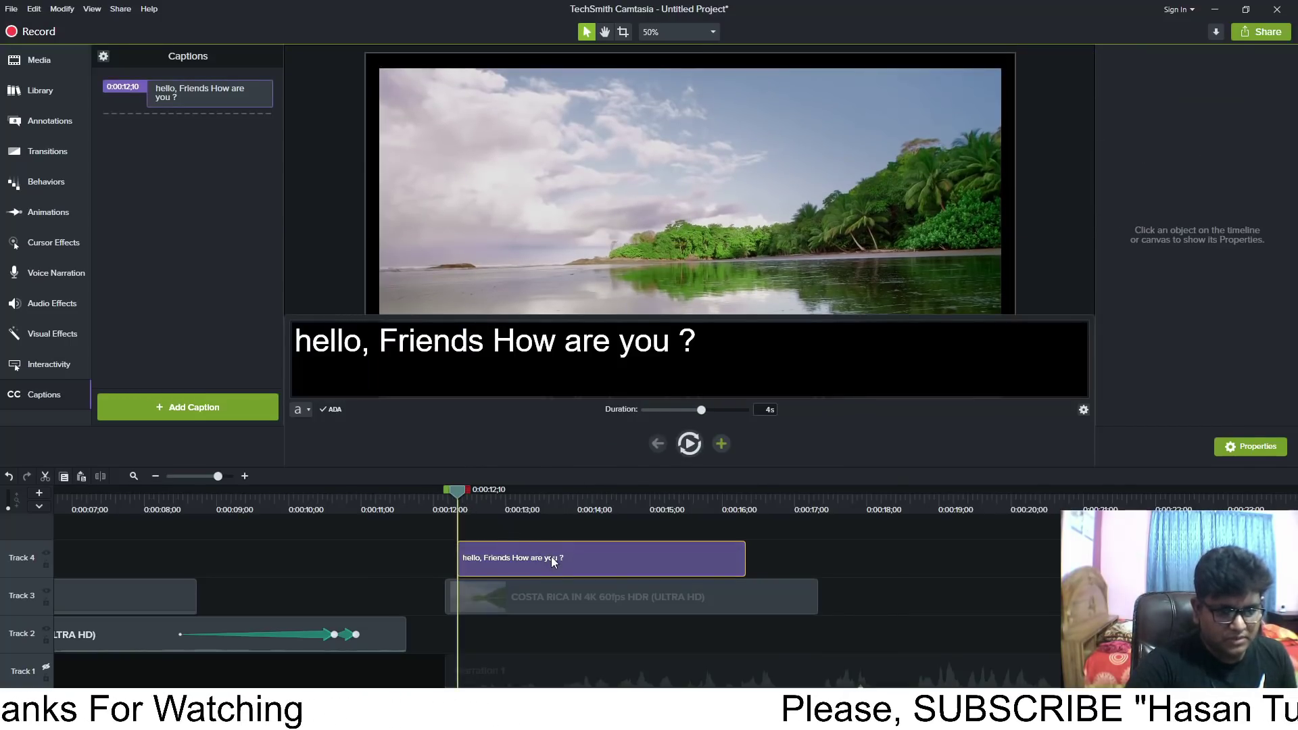
click(867, 541)
click(587, 580)
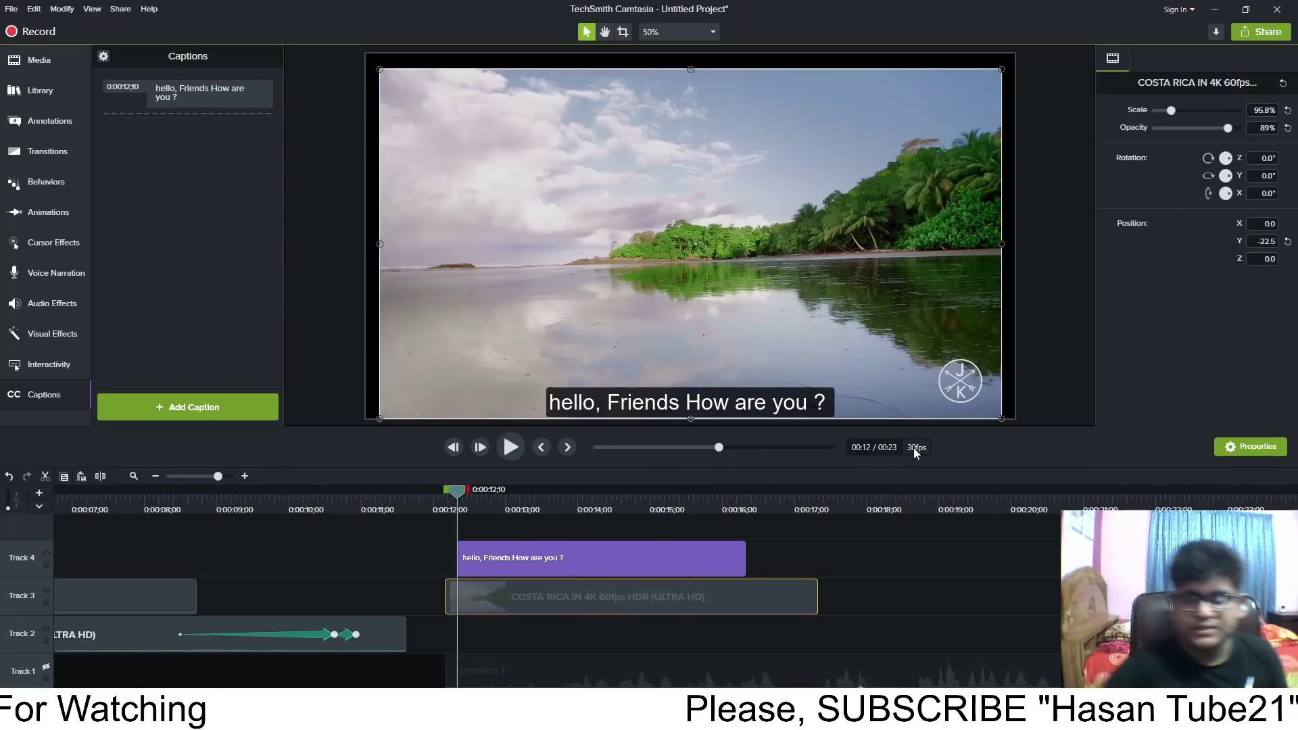
drag(1176, 110, 1173, 111)
click(510, 556)
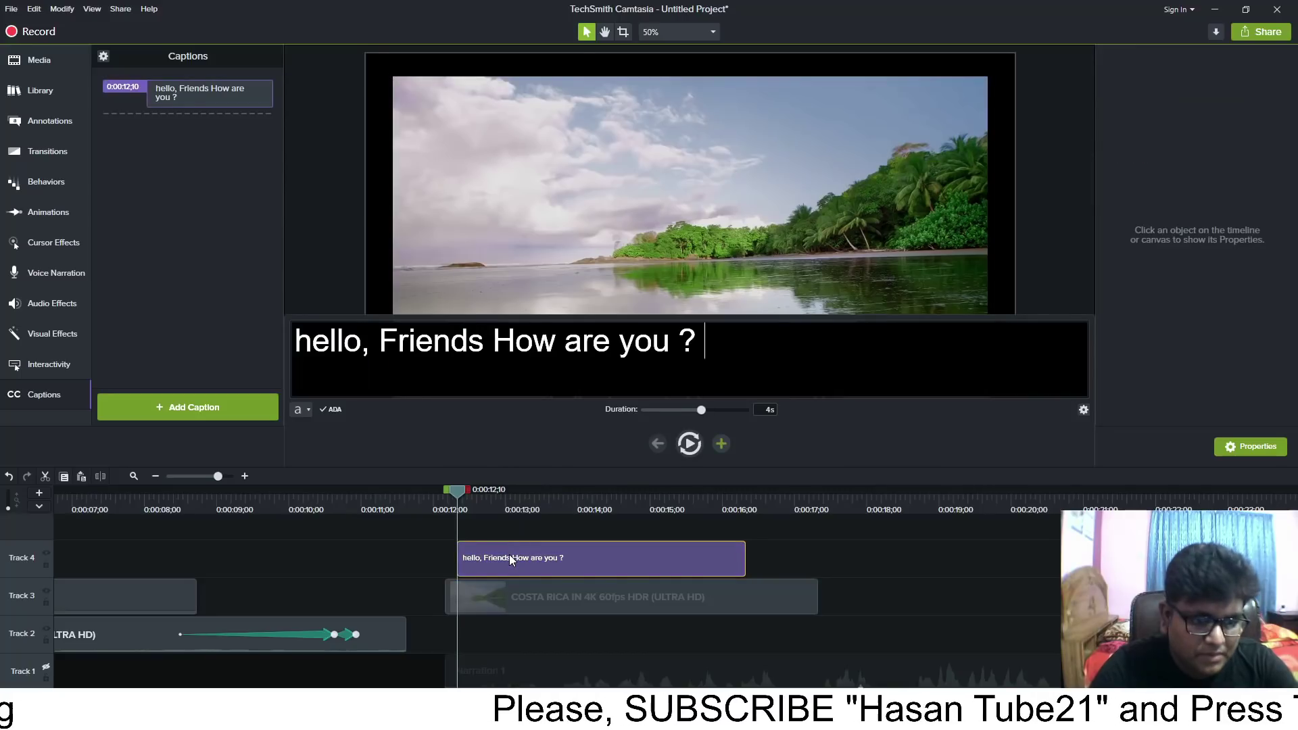
click(1262, 443)
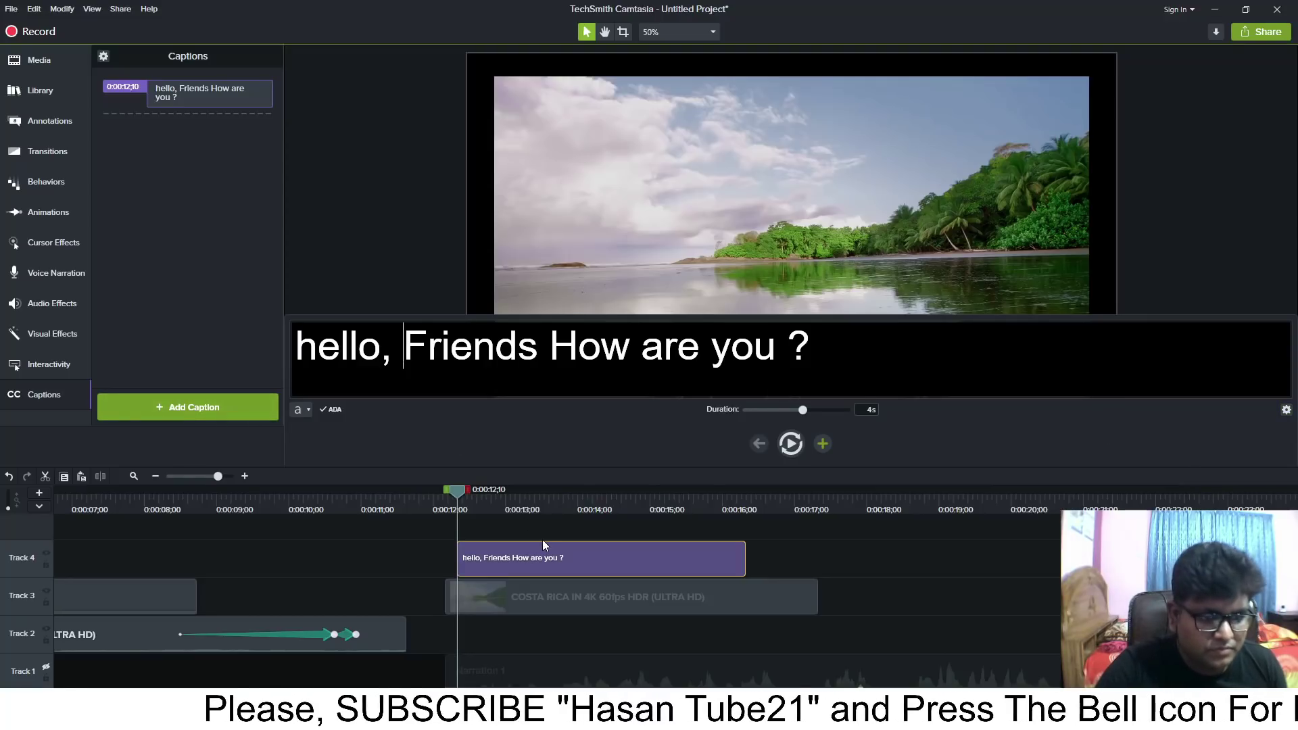
click(775, 590)
click(1252, 446)
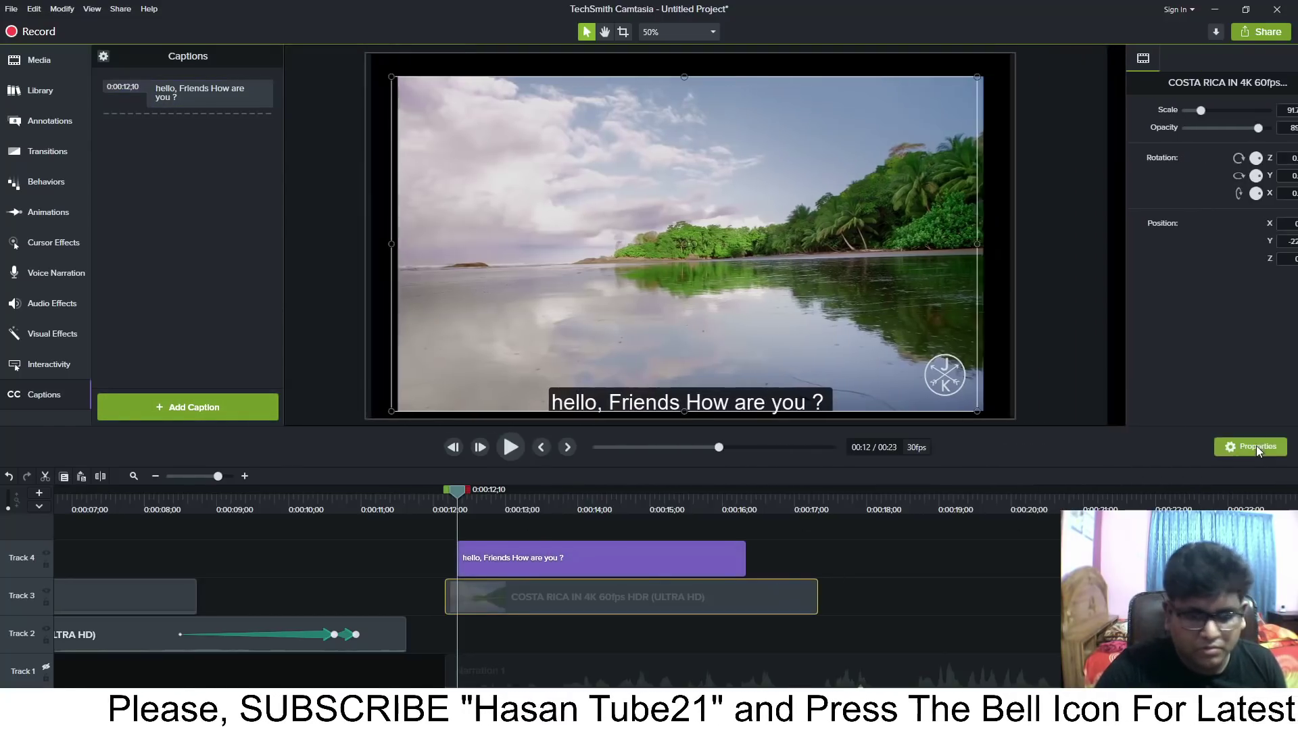
- Shorten the caption's duration to 1.4 s and align its start with the Track 3 clip at 0:00:12;05
click(599, 548)
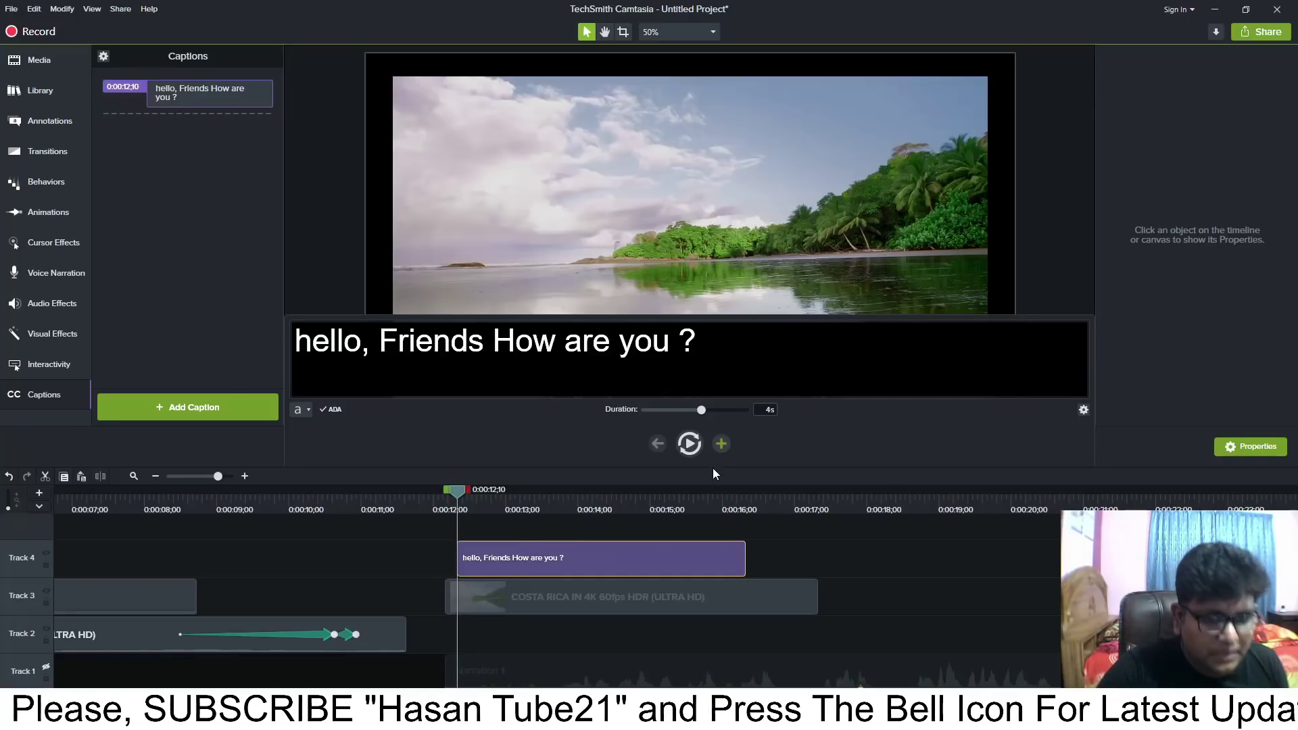
drag(701, 410, 664, 411)
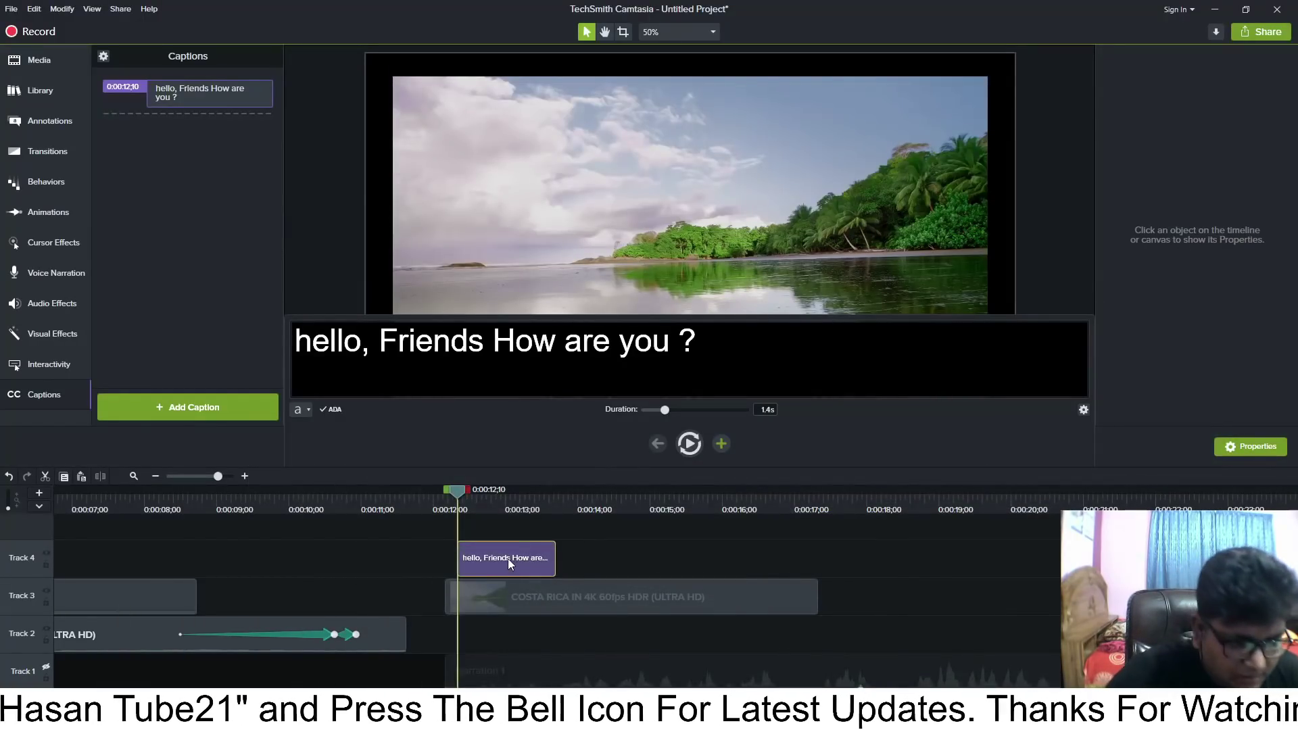
drag(508, 558, 498, 559)
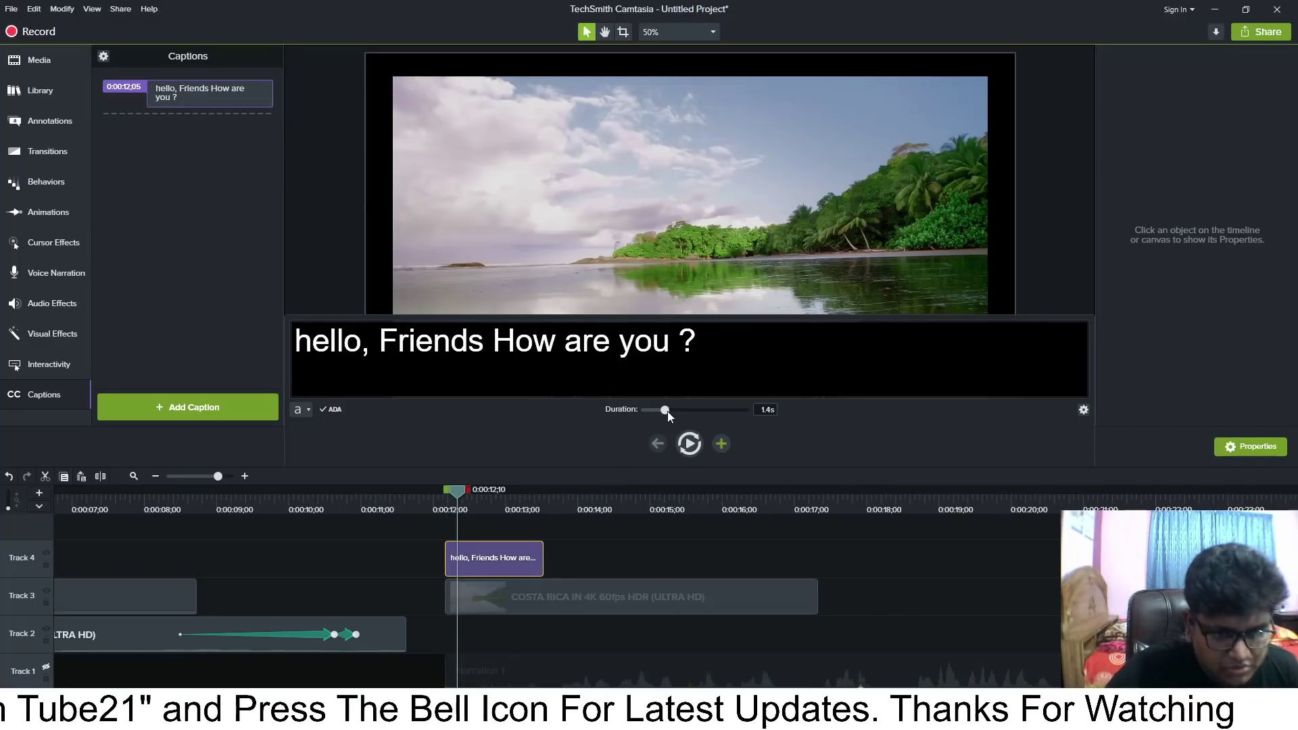
- Place the playhead at 0:00:14;11 and extend the caption's end to it, for a duration of 2.2 s
click(621, 599)
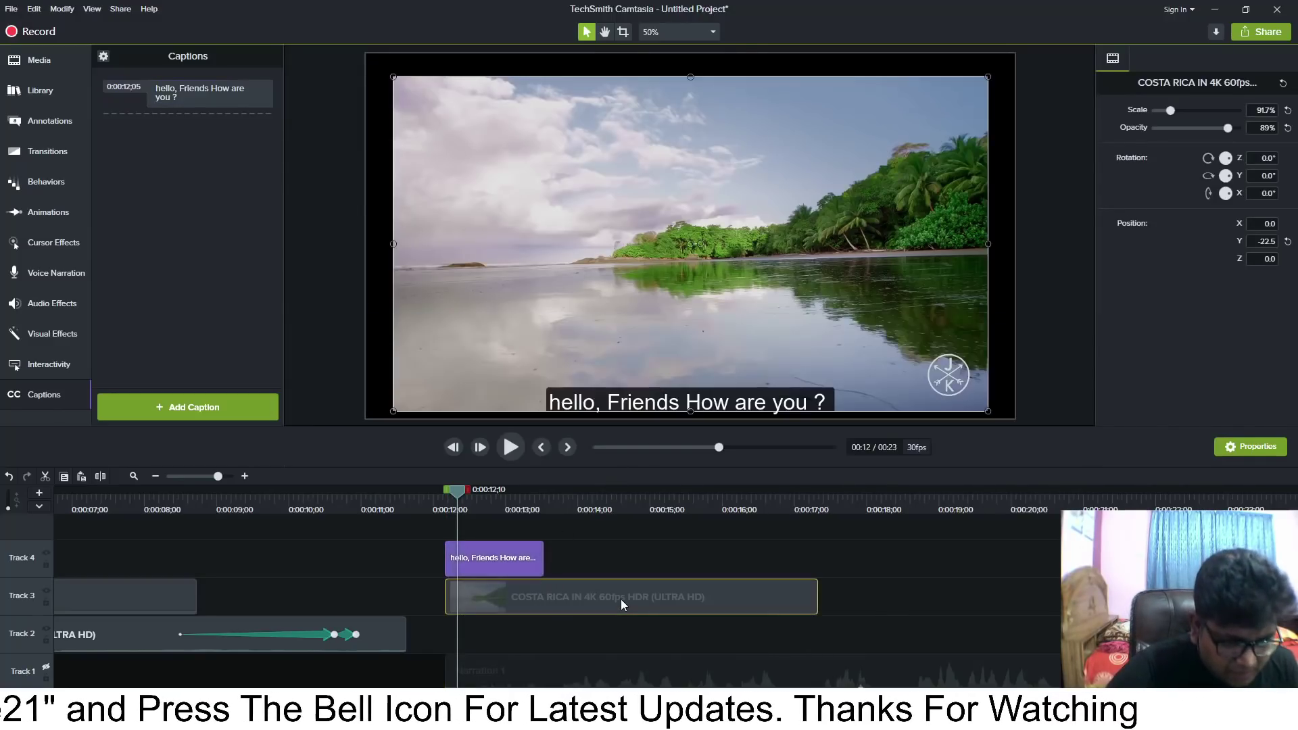
drag(464, 502, 608, 512)
click(518, 558)
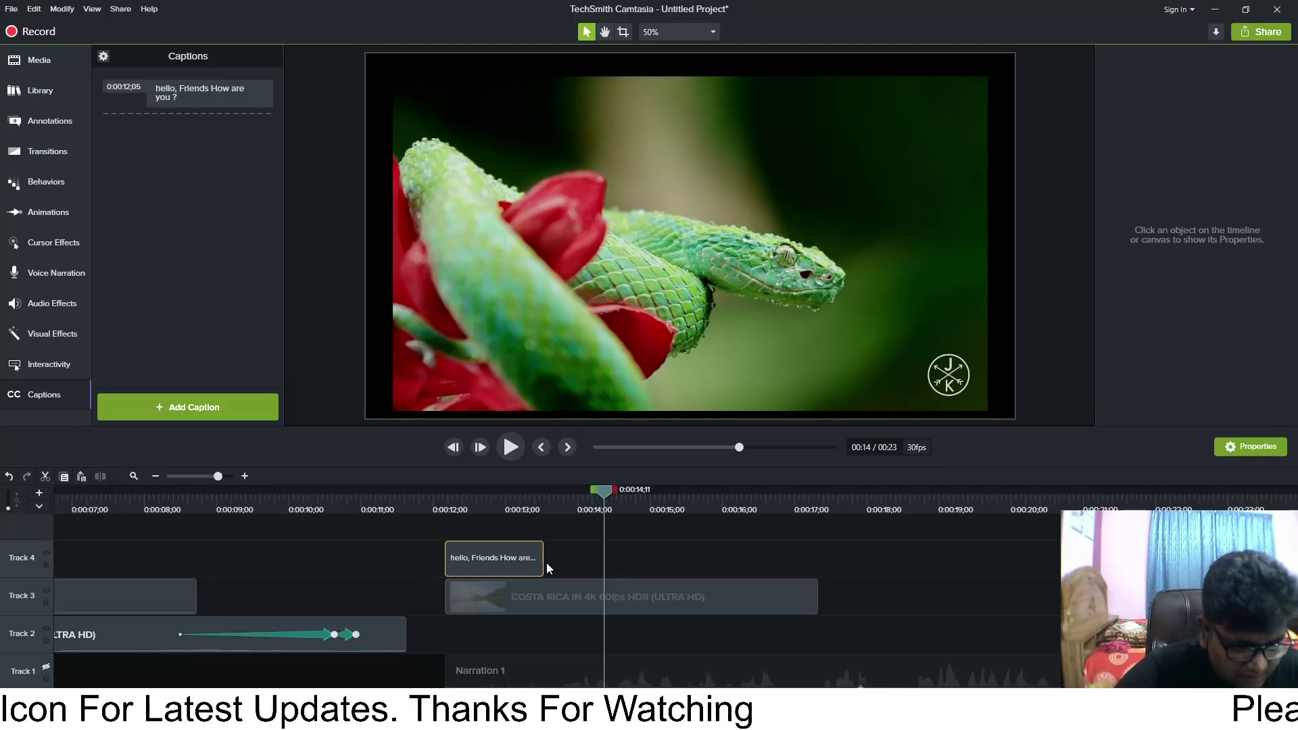
drag(542, 558, 599, 561)
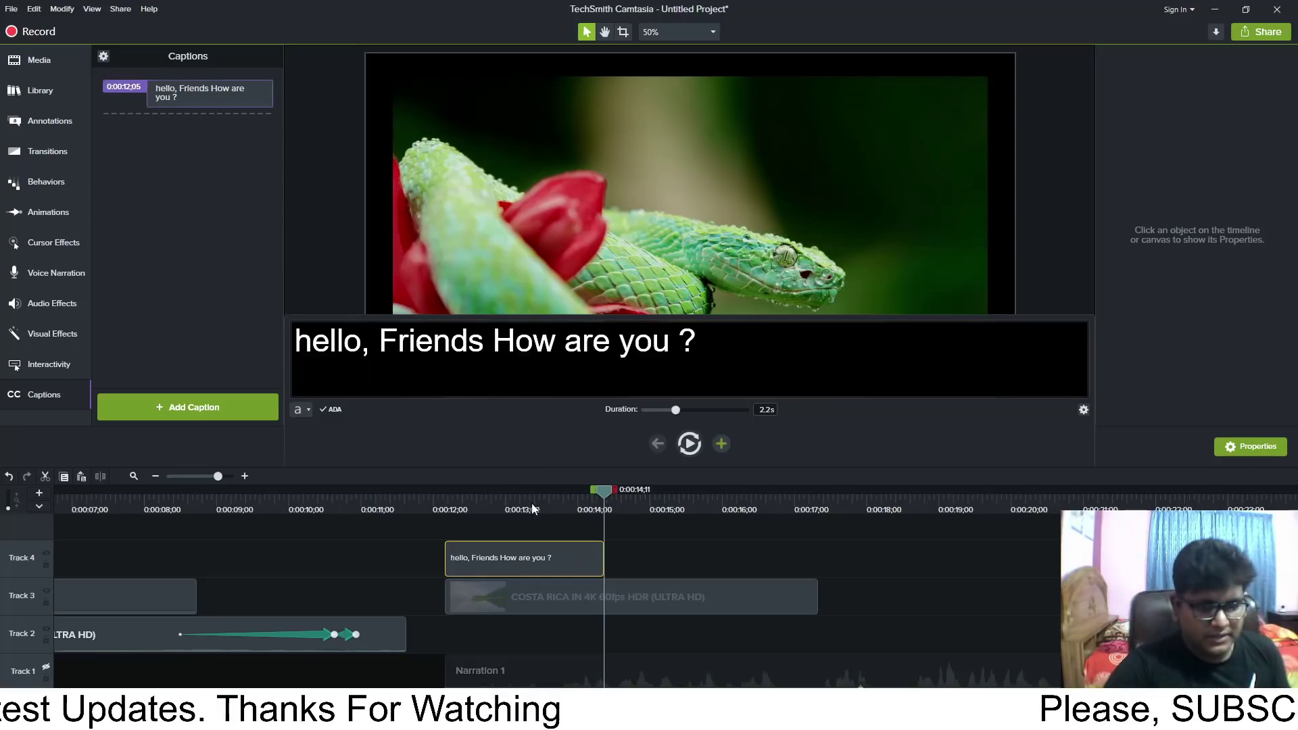
- Play the section from about 0:00:12 to check the caption over the Track 3 clip
click(444, 508)
key(space)
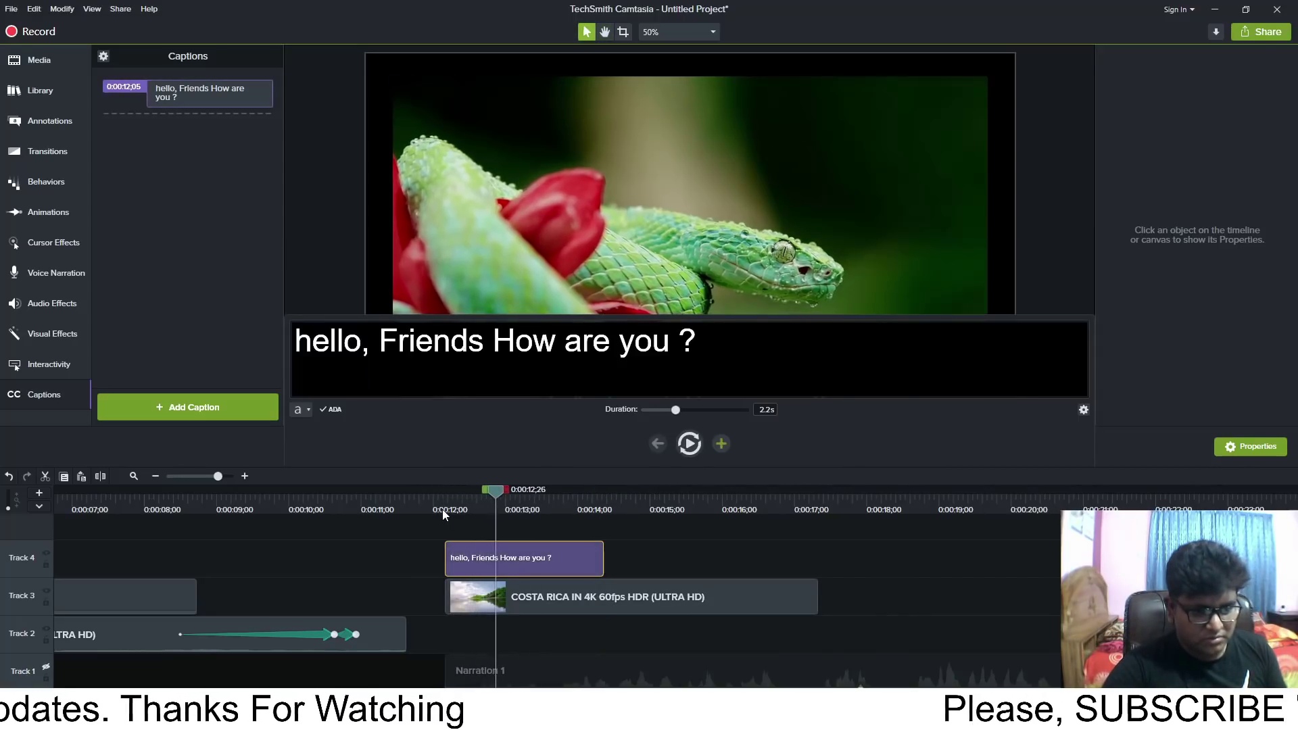
key(space)
click(748, 286)
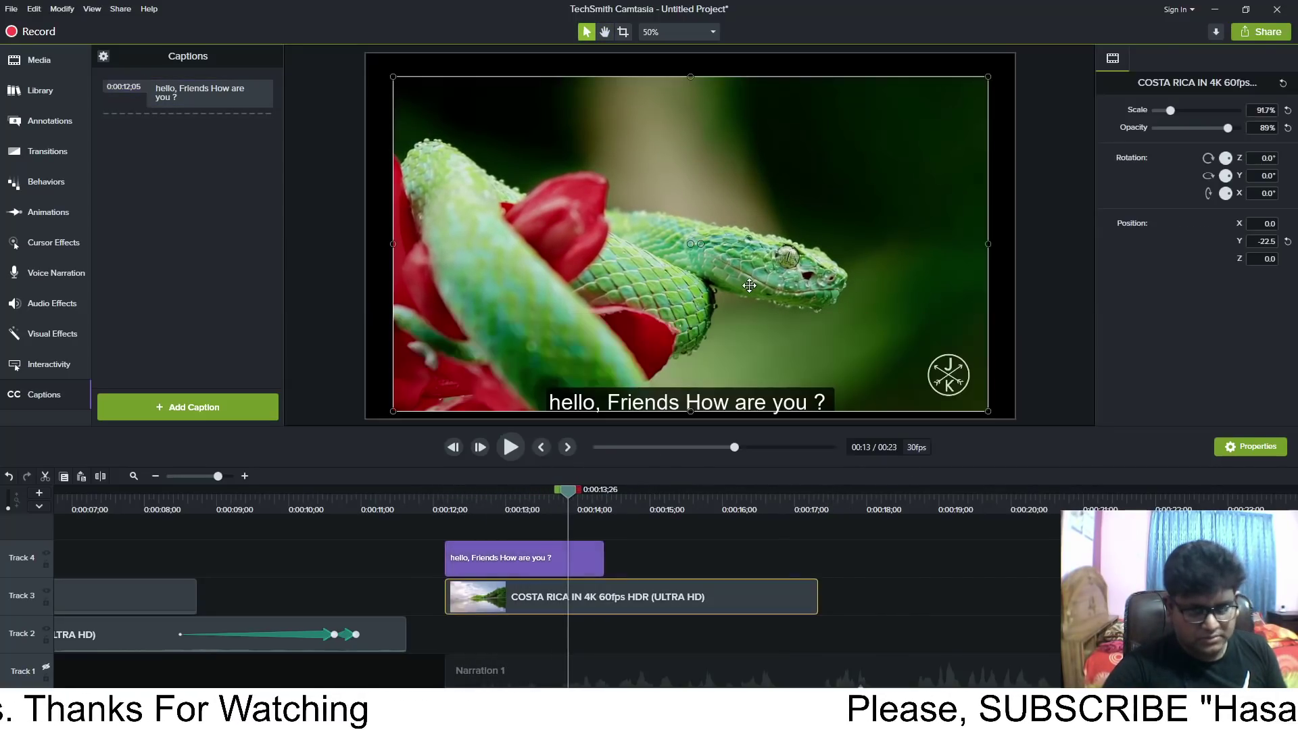
click(555, 612)
click(441, 515)
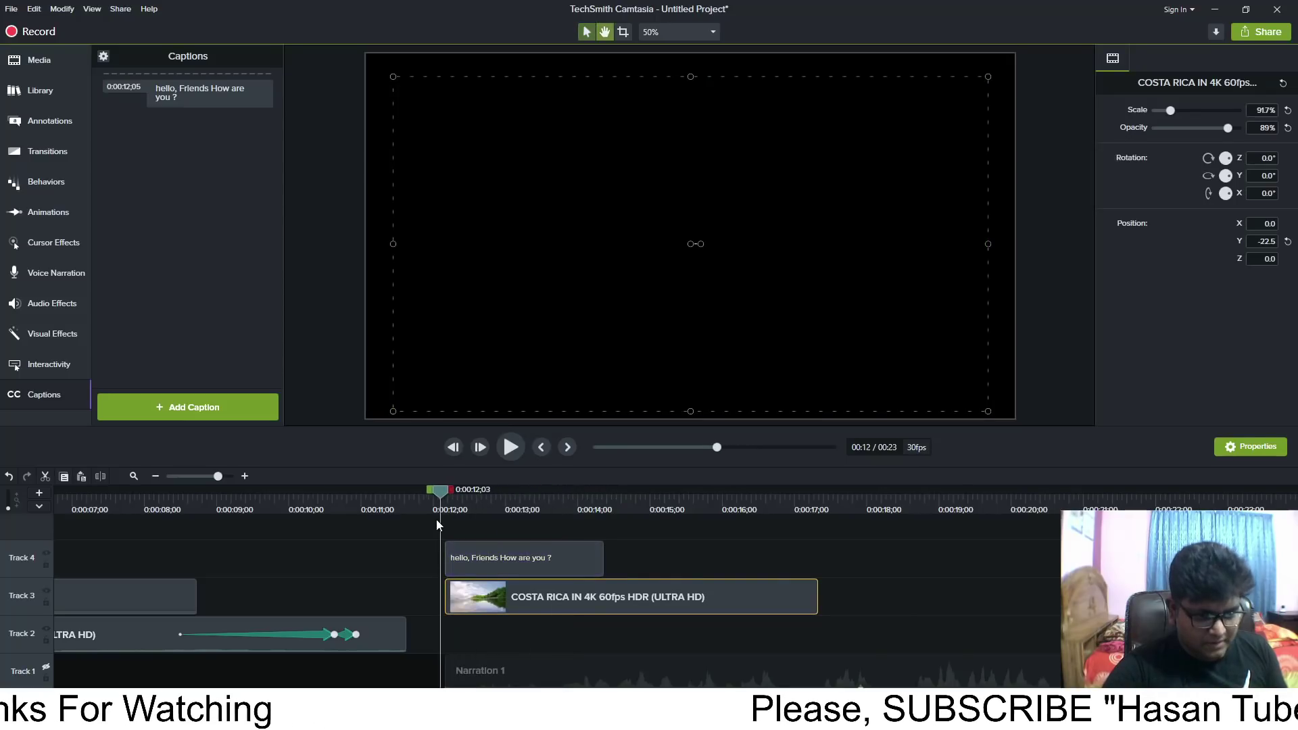
key(space)
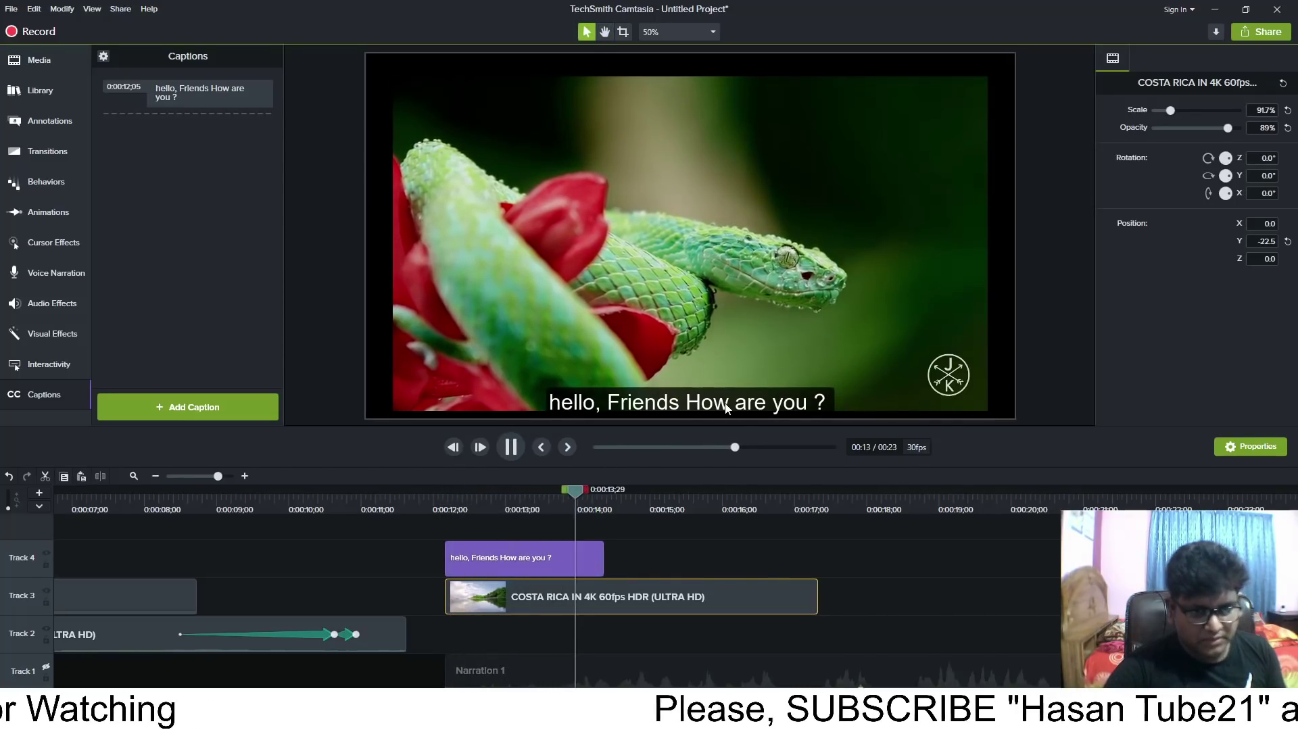
key(space)
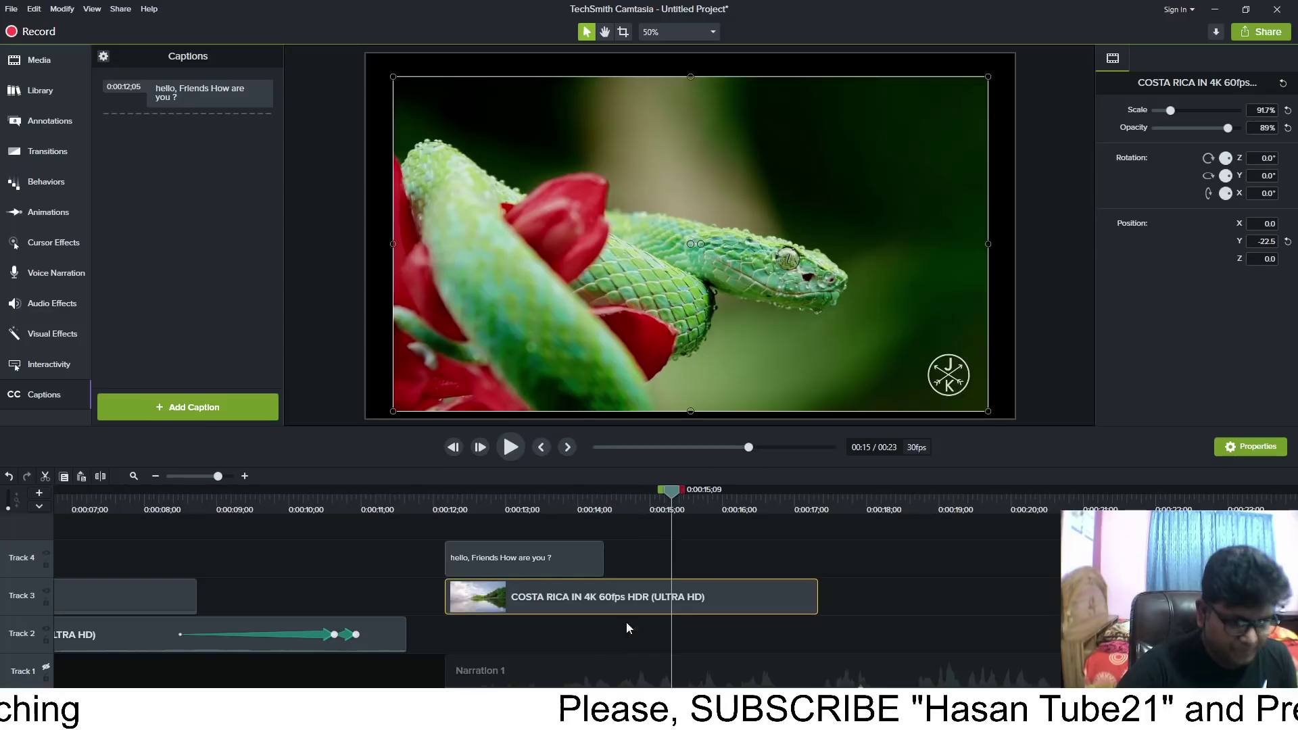
- Look over the full timeline to review the clips, the callout and the caption on all tracks
click(592, 632)
scroll(372, 606, left, 6)
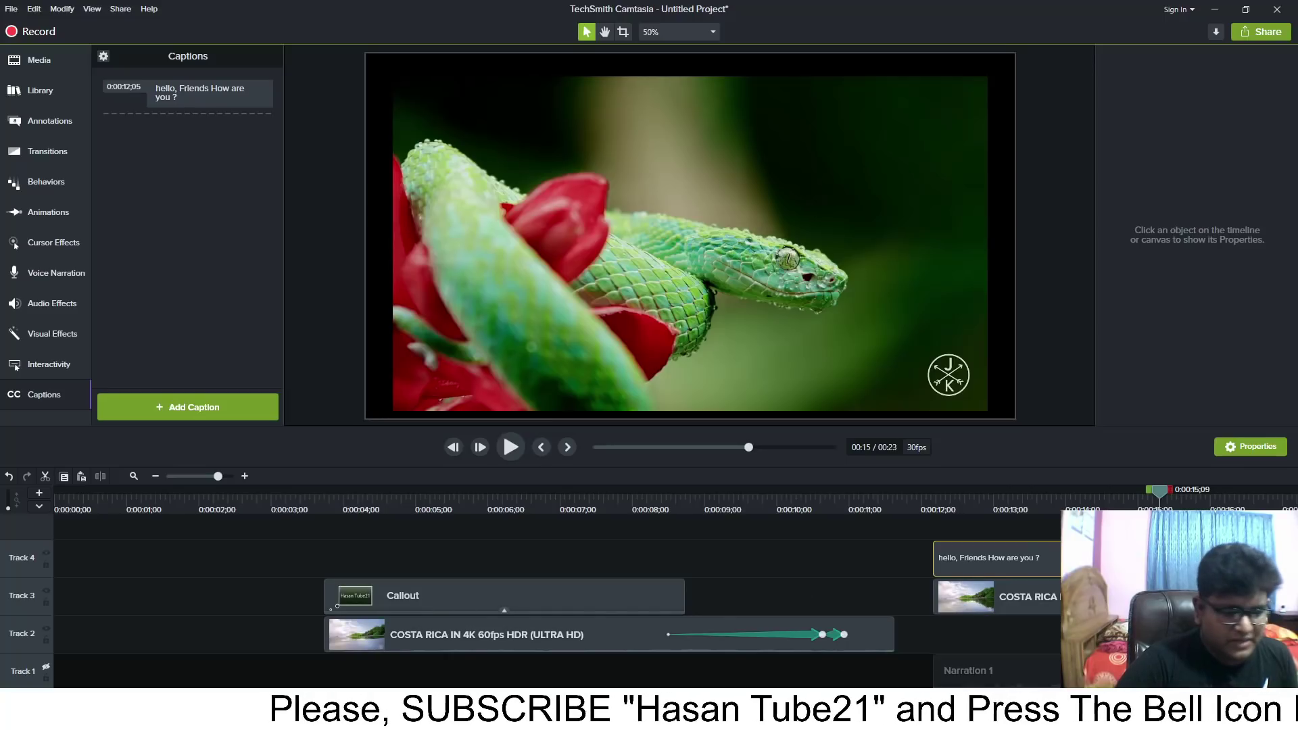
scroll(417, 599, right, 6)
scroll(433, 599, left, 6)
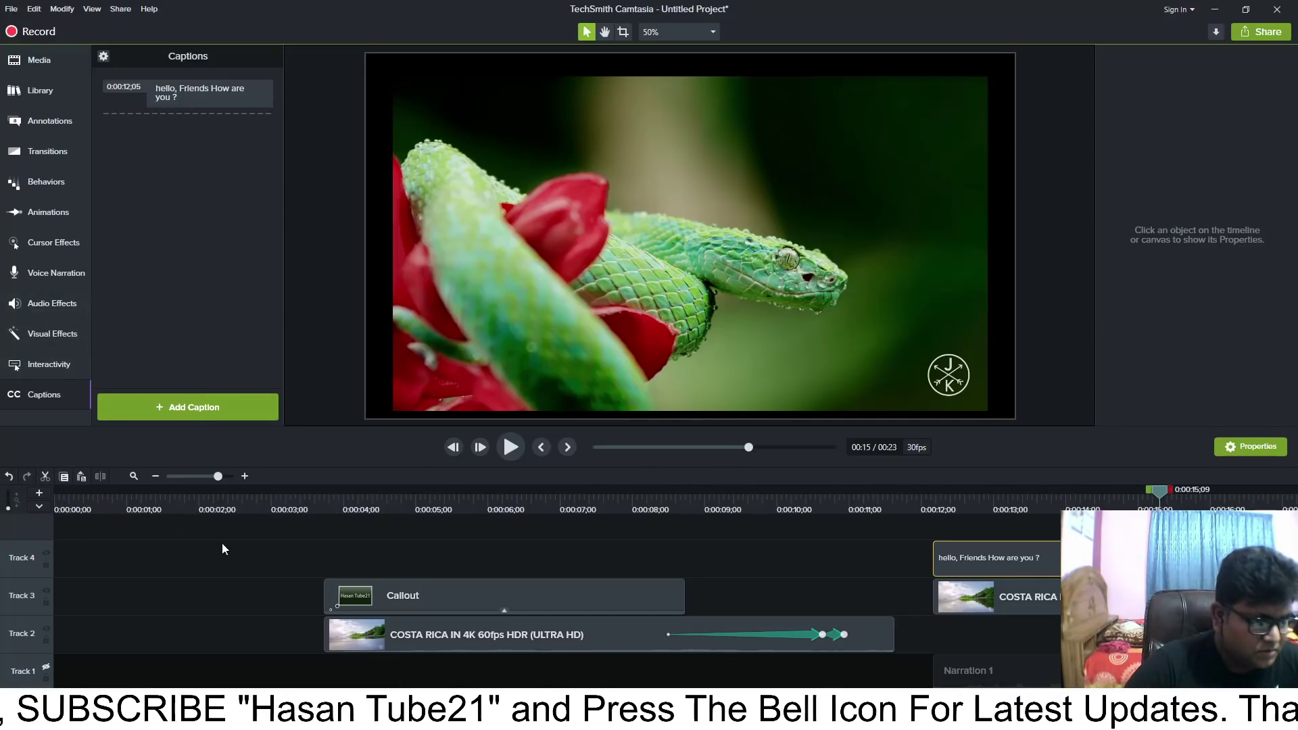
scroll(131, 587, up, 1)
scroll(131, 587, down, 1)
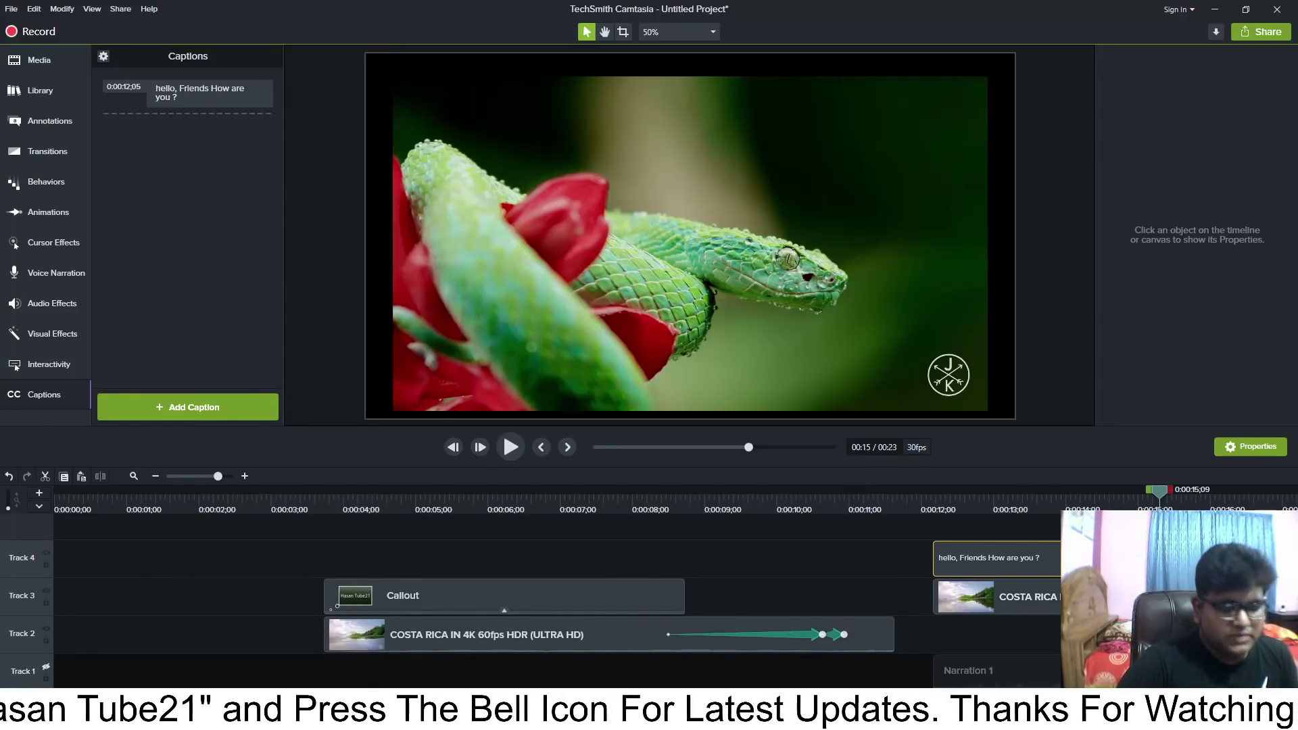
scroll(554, 595, right, 1)
scroll(554, 595, right, 5)
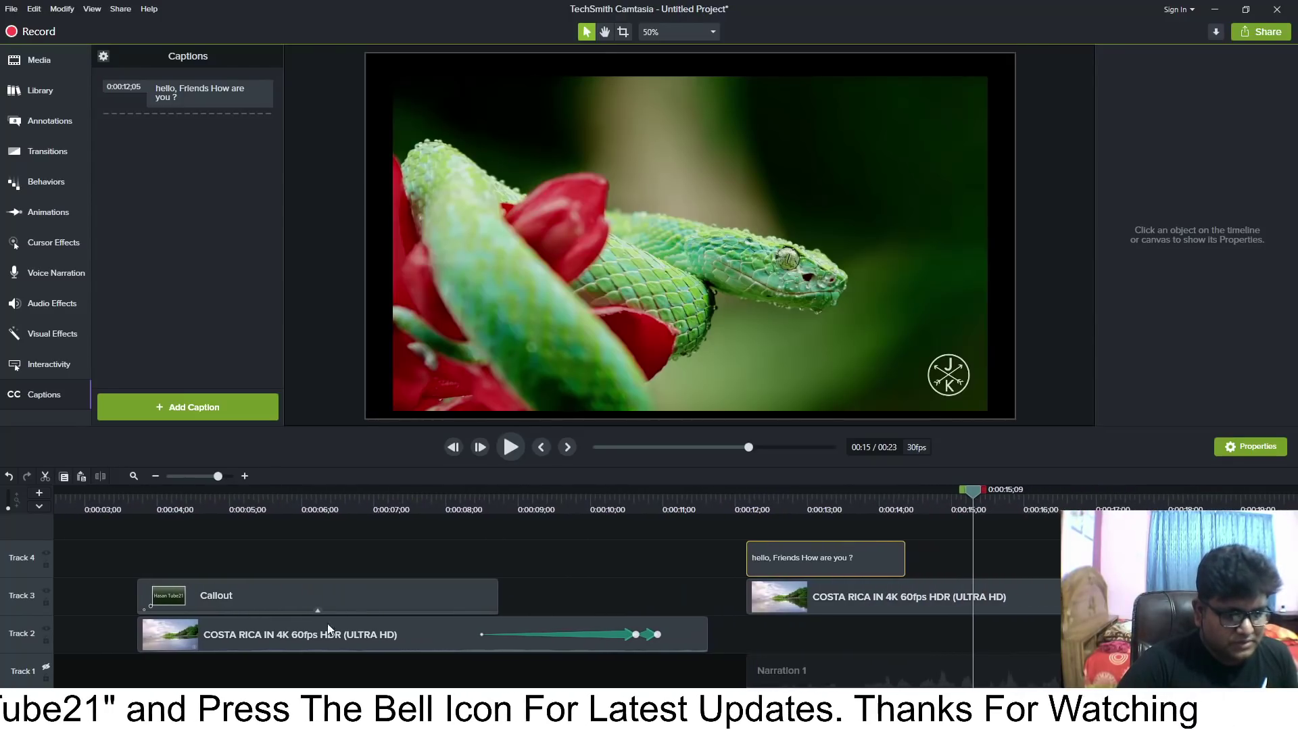
scroll(554, 595, right, 1)
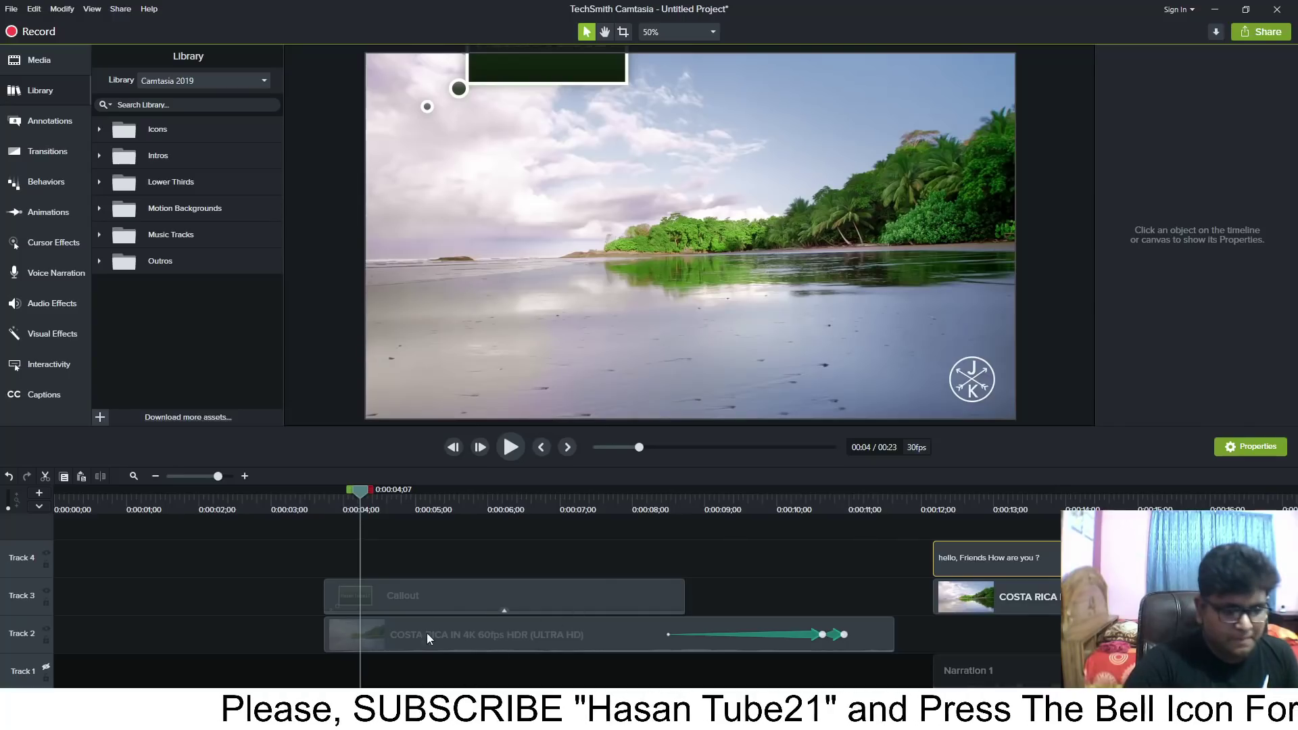
- Place the playhead at 0:00:03;23 and look through the Buildings icons in the library's Icons folder
drag(363, 504, 326, 501)
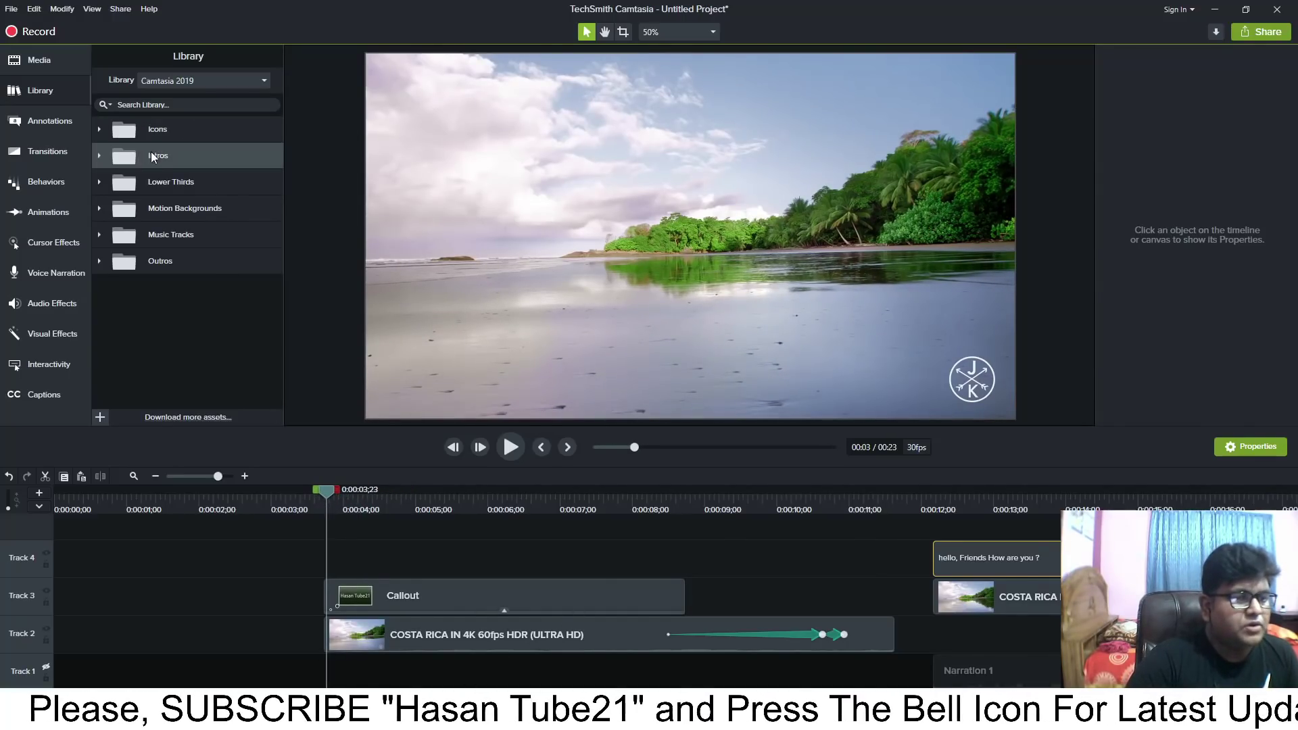
double_click(140, 129)
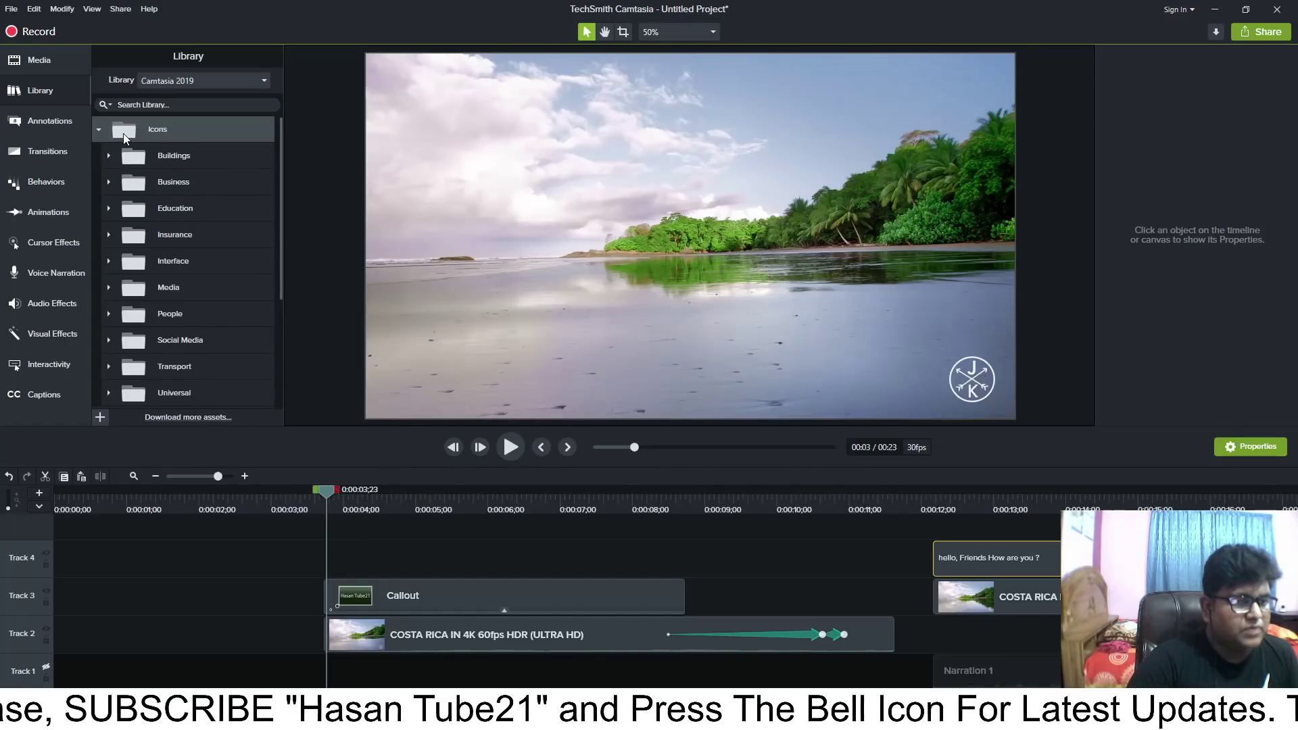
double_click(118, 161)
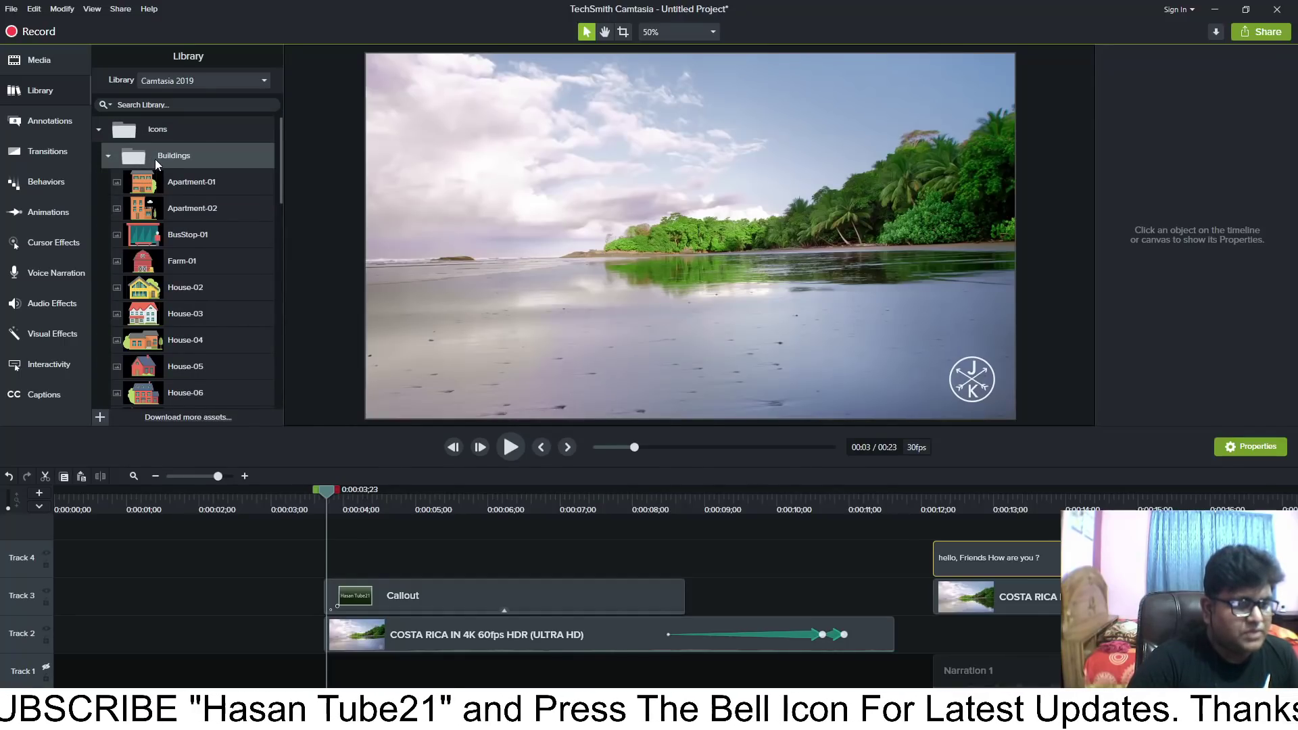
scroll(233, 161, down, 6)
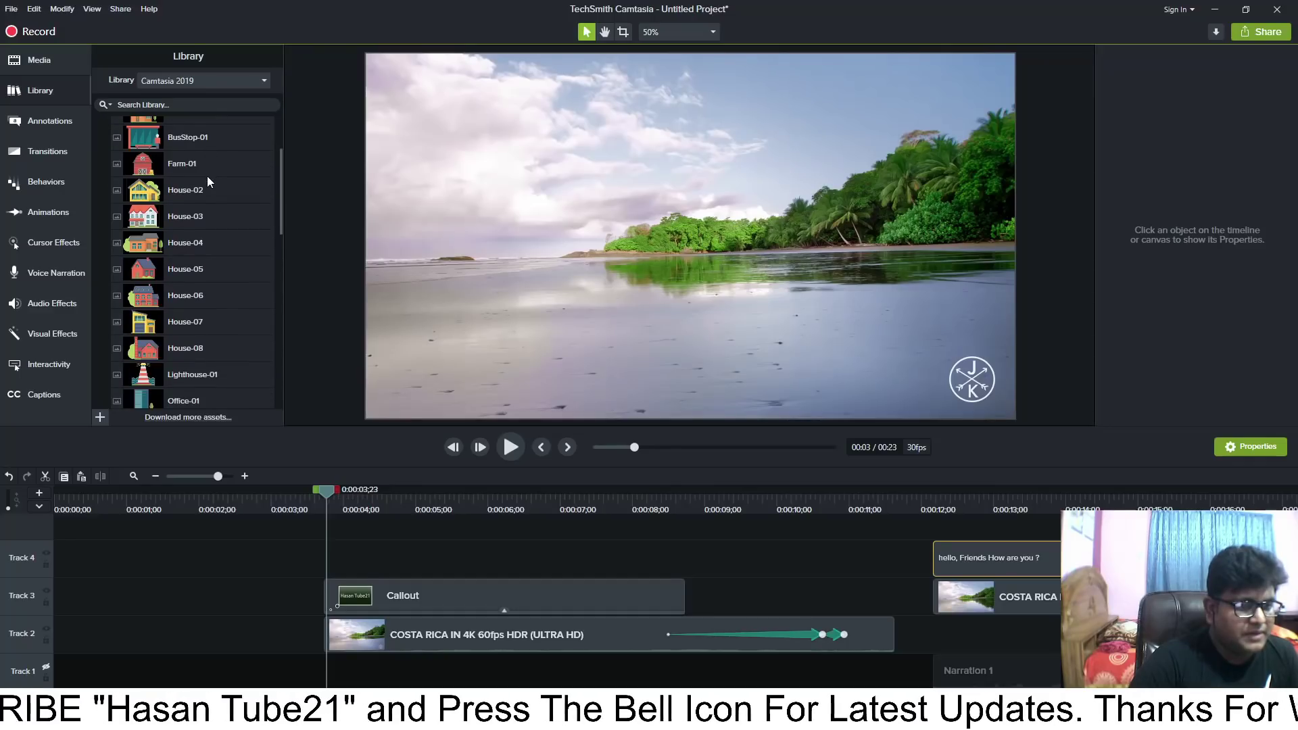
scroll(194, 200, up, 6)
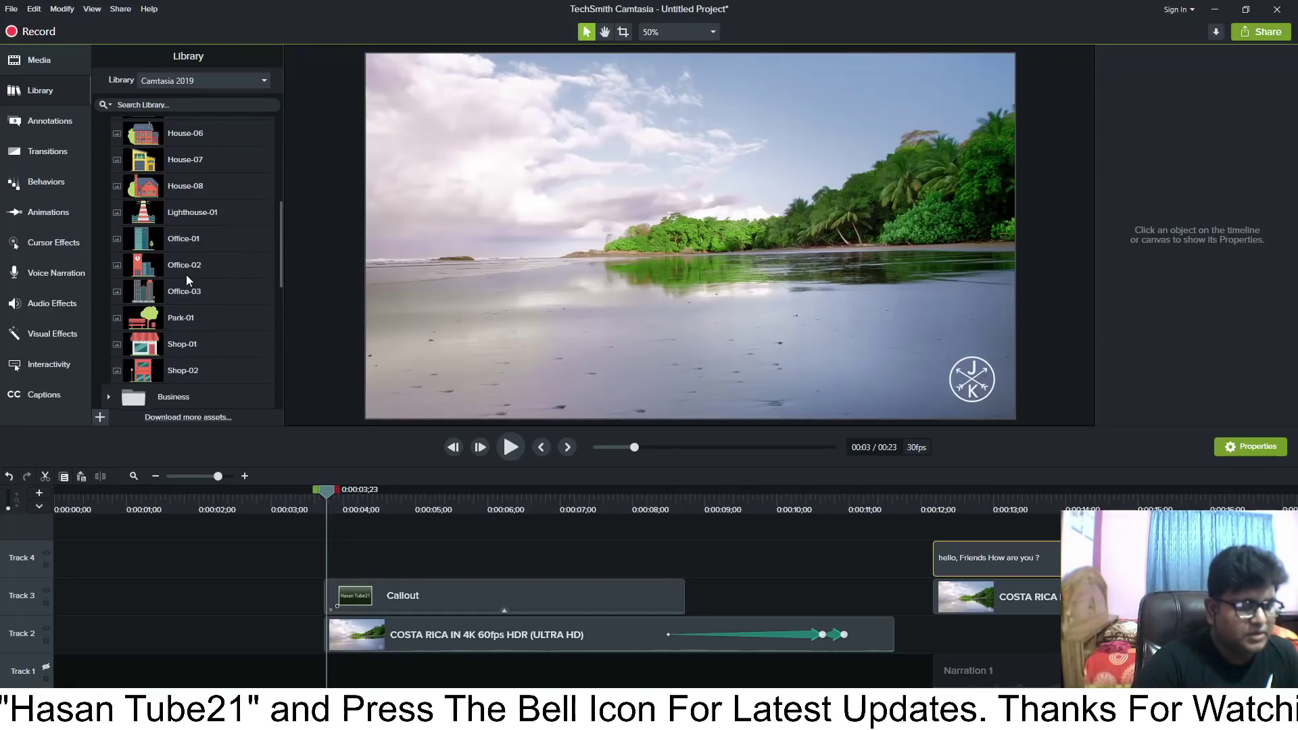
click(152, 190)
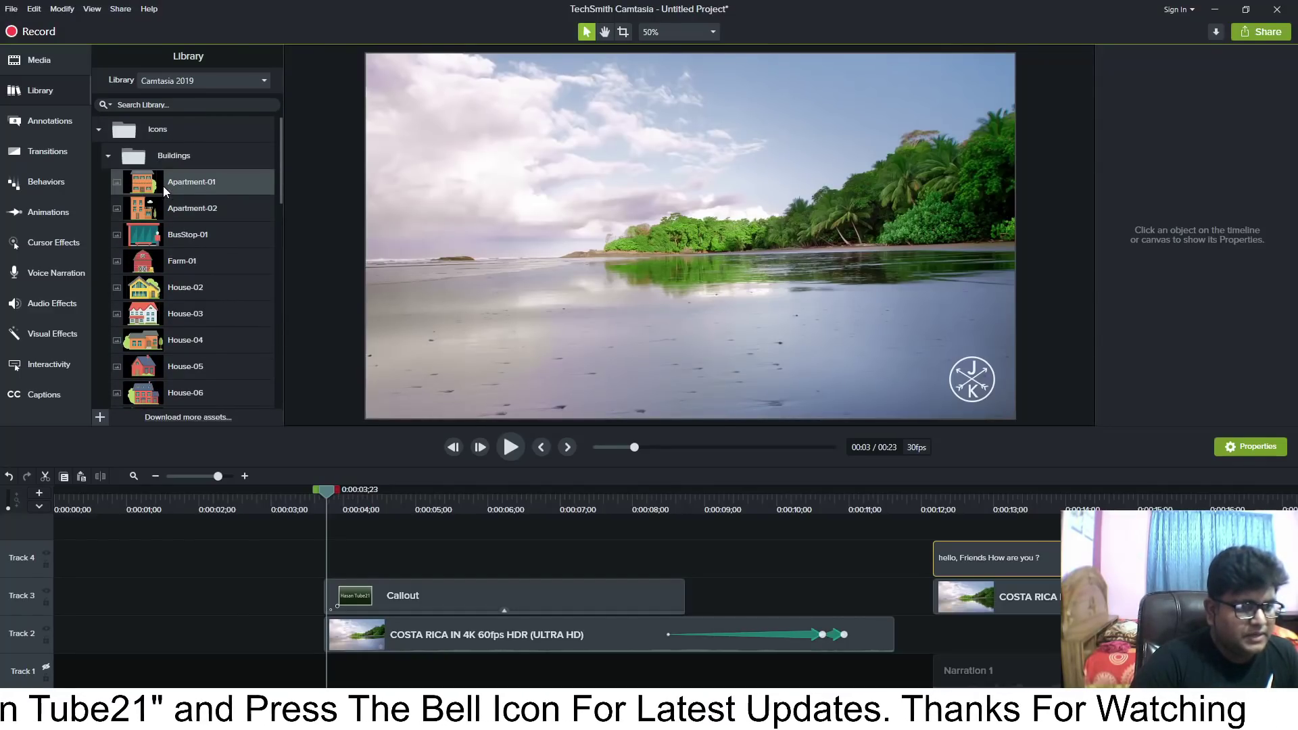
scroll(205, 238, down, 1)
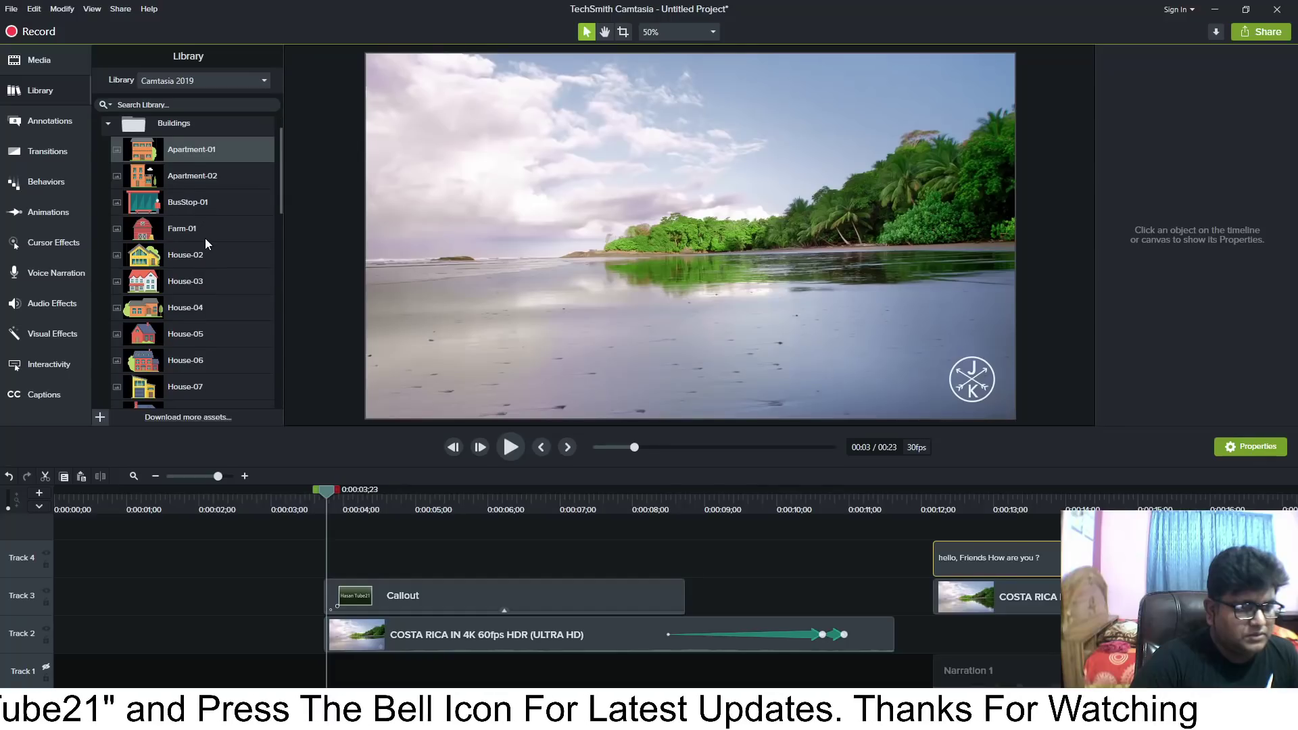
- Preview the Apartment-02 and House-02 building icons, closing each preview after viewing it
double_click(183, 177)
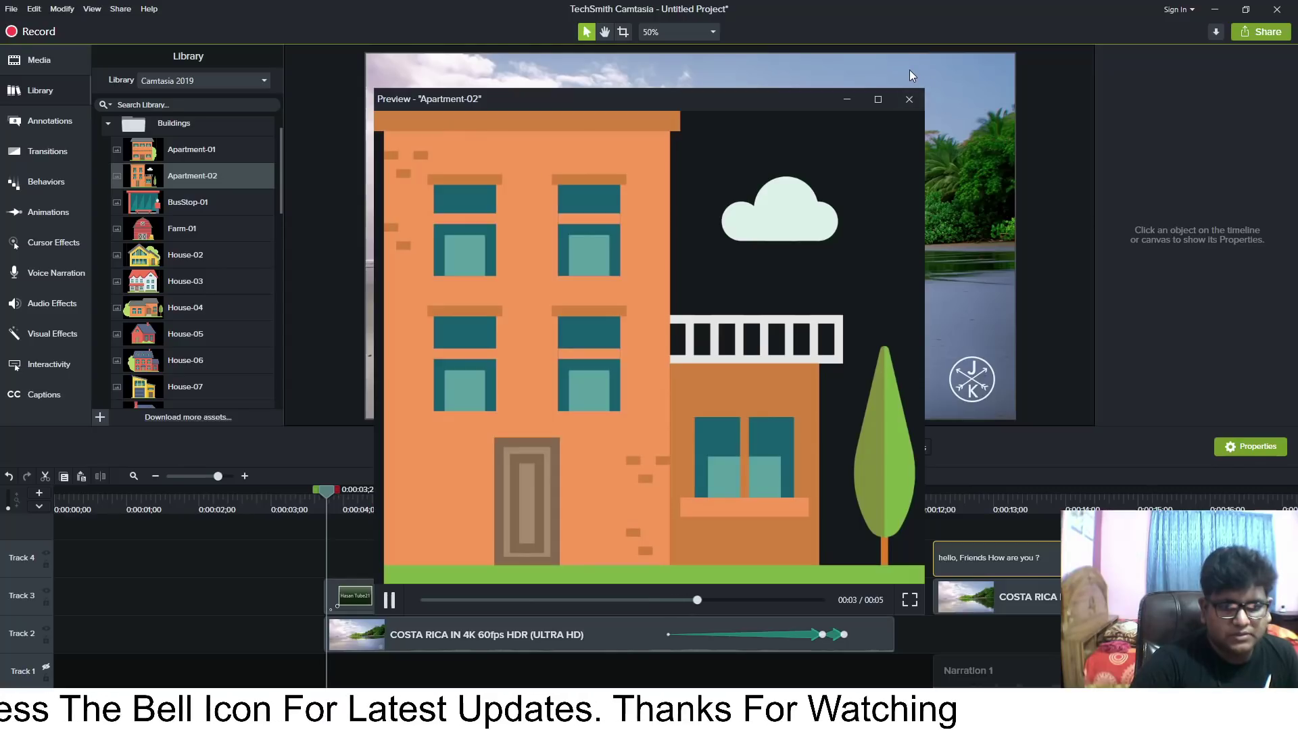
click(915, 101)
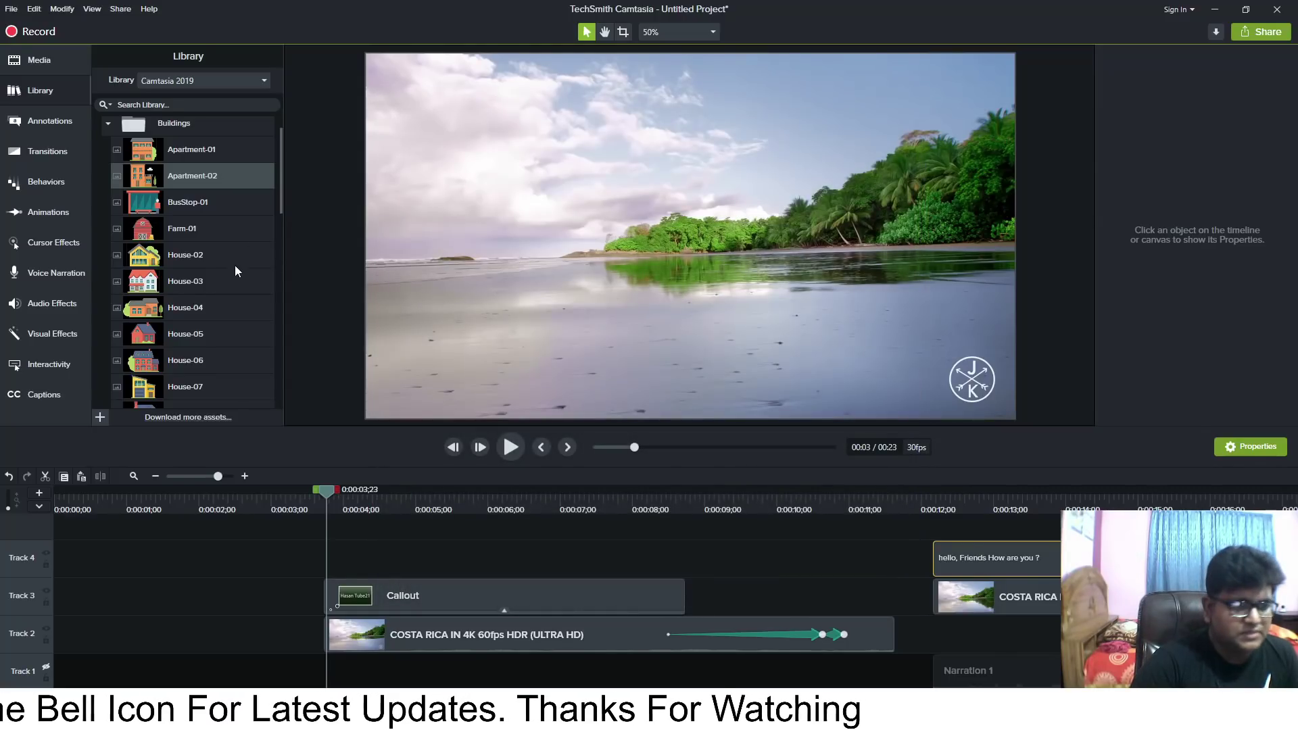
double_click(213, 258)
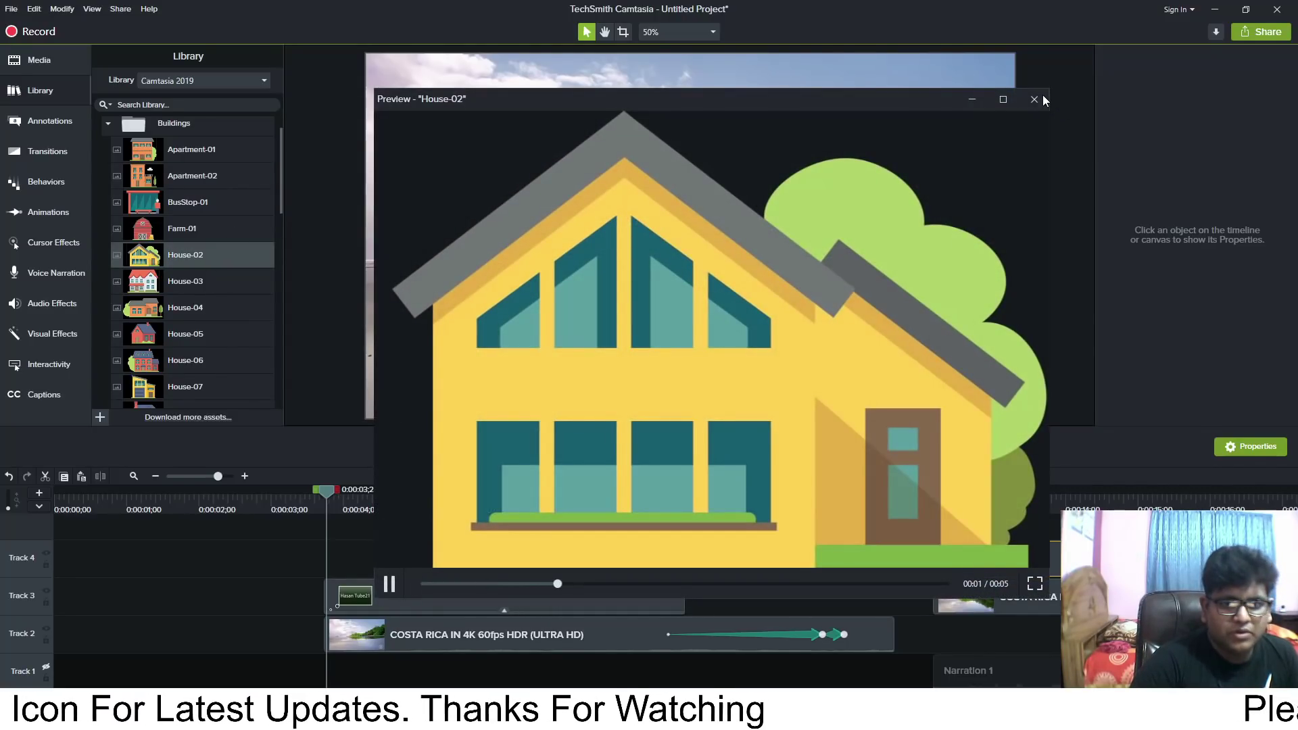
click(1037, 100)
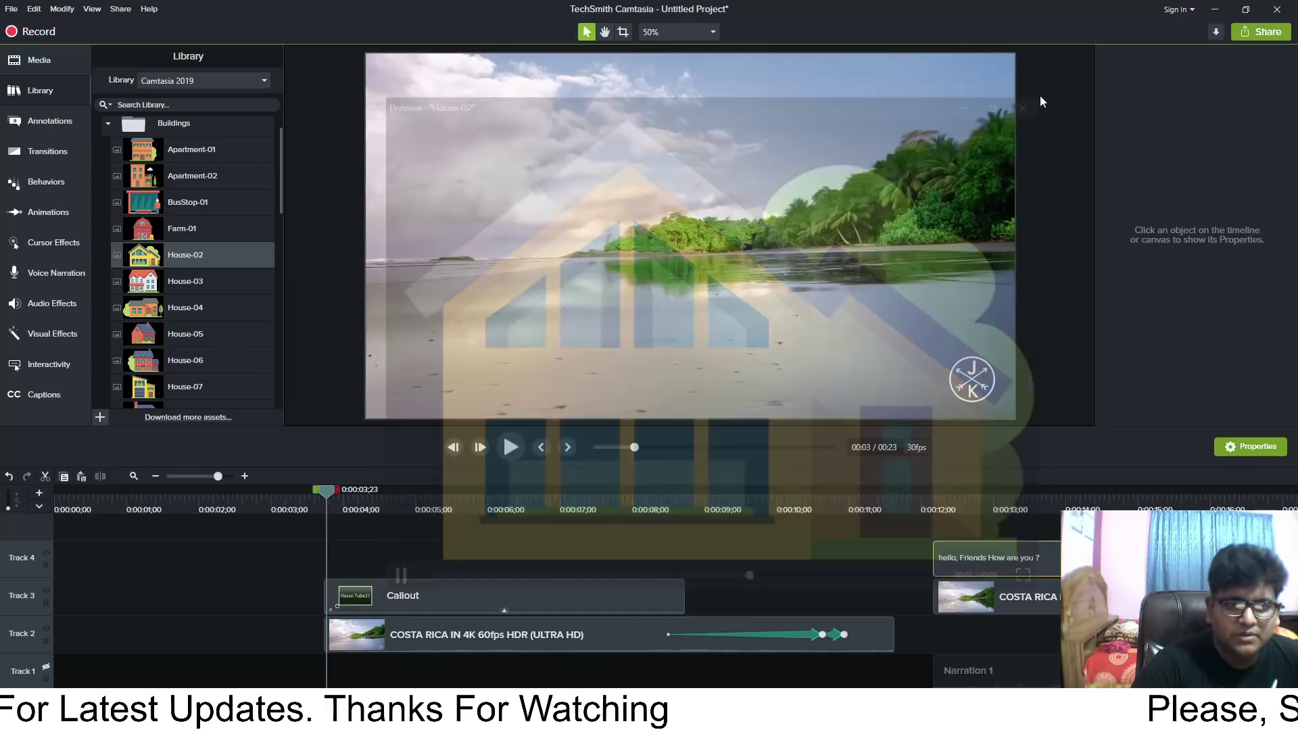
- Collapse the Buildings folder and look through the icons in the Education folder
click(110, 124)
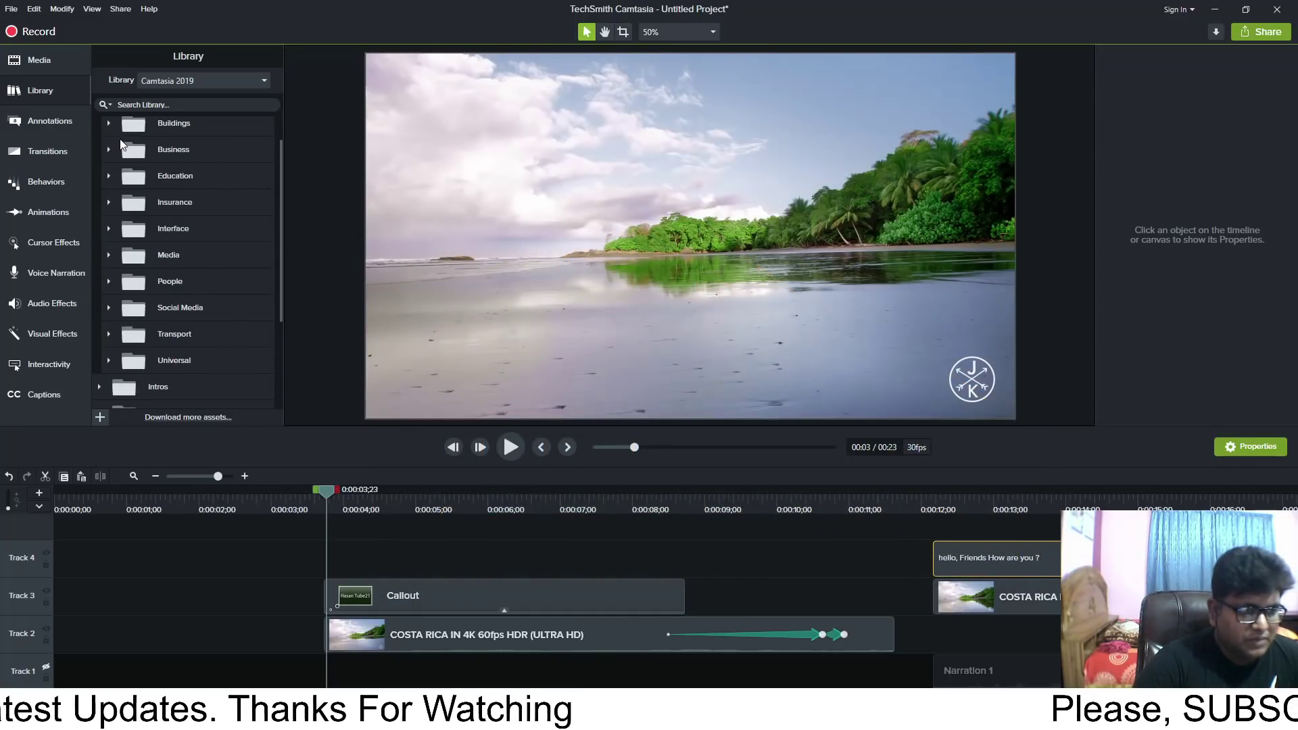
scroll(169, 165, up, 1)
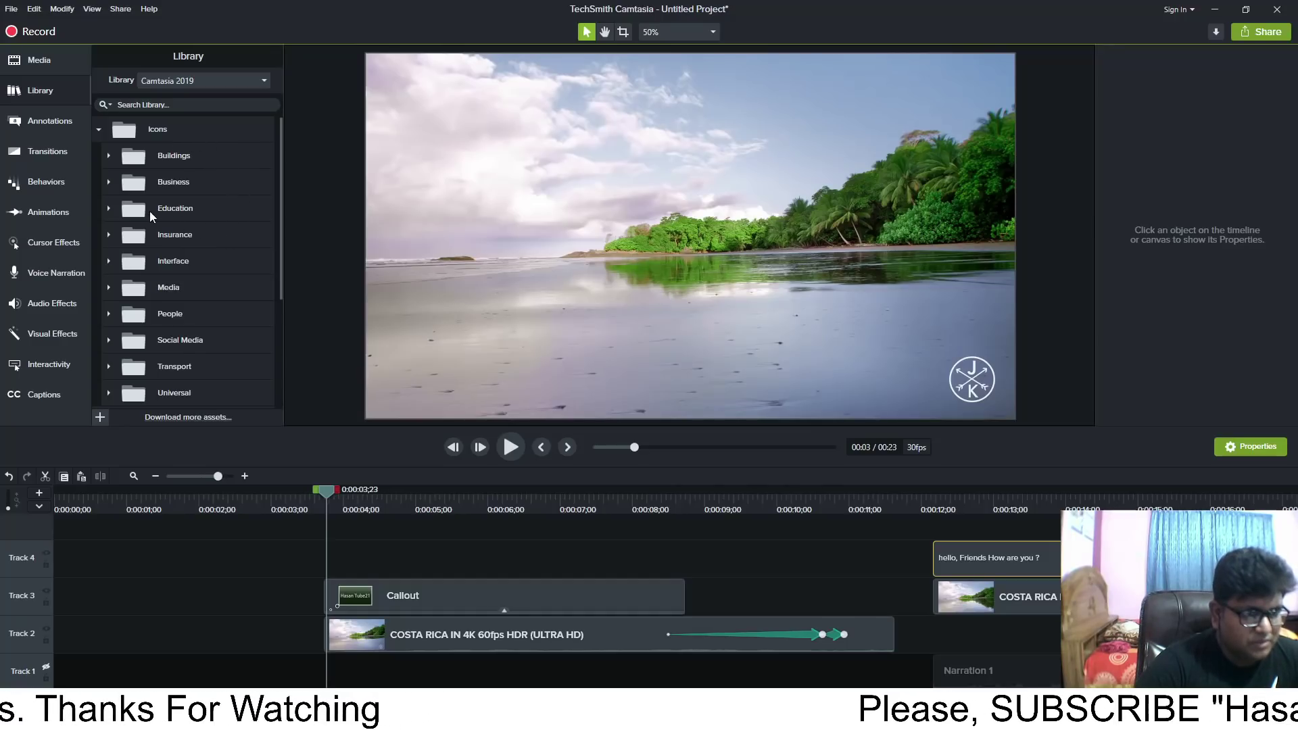
click(108, 209)
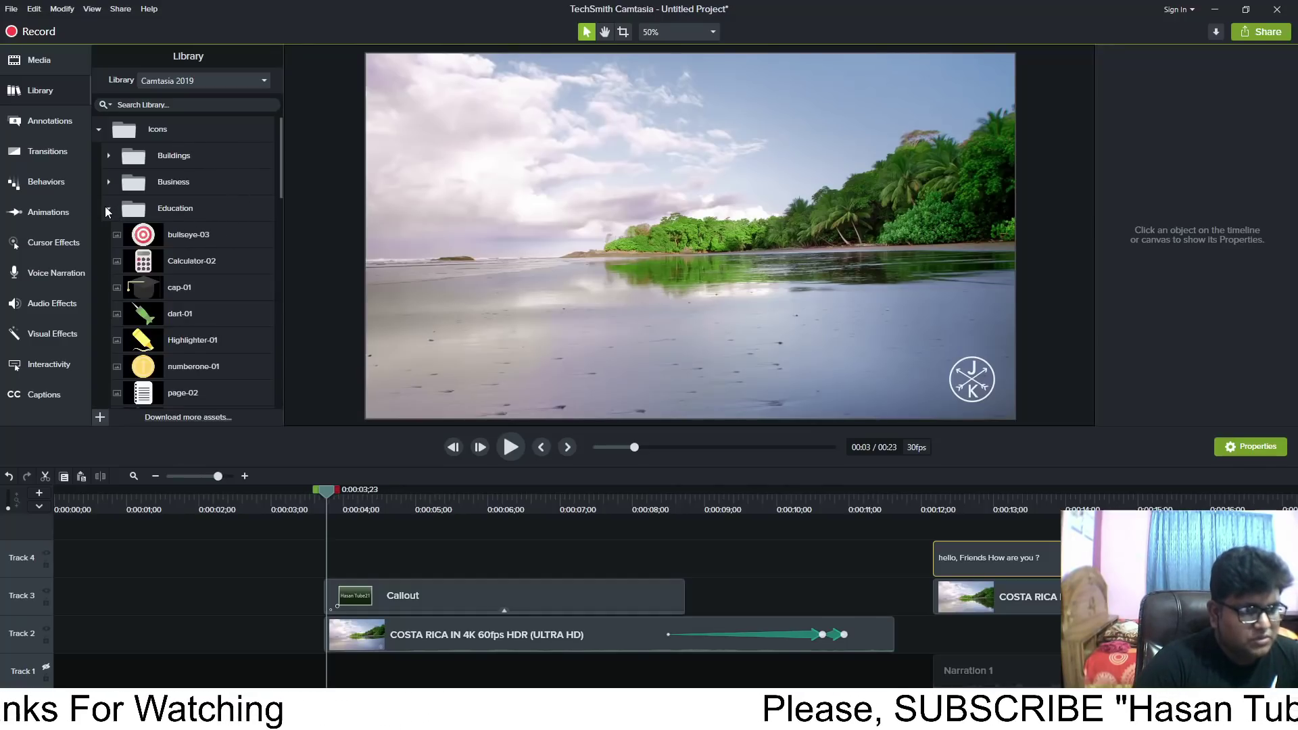
scroll(214, 233, down, 4)
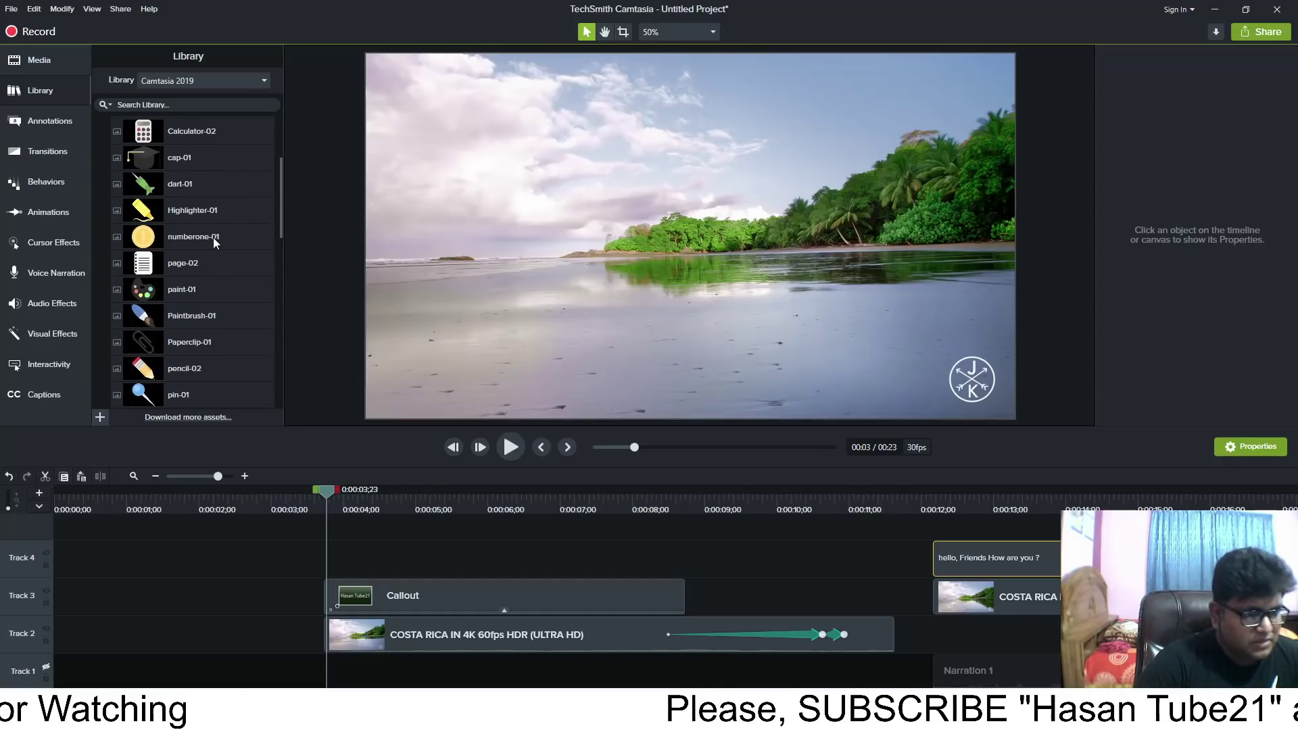
scroll(213, 291, down, 2)
scroll(190, 352, down, 1)
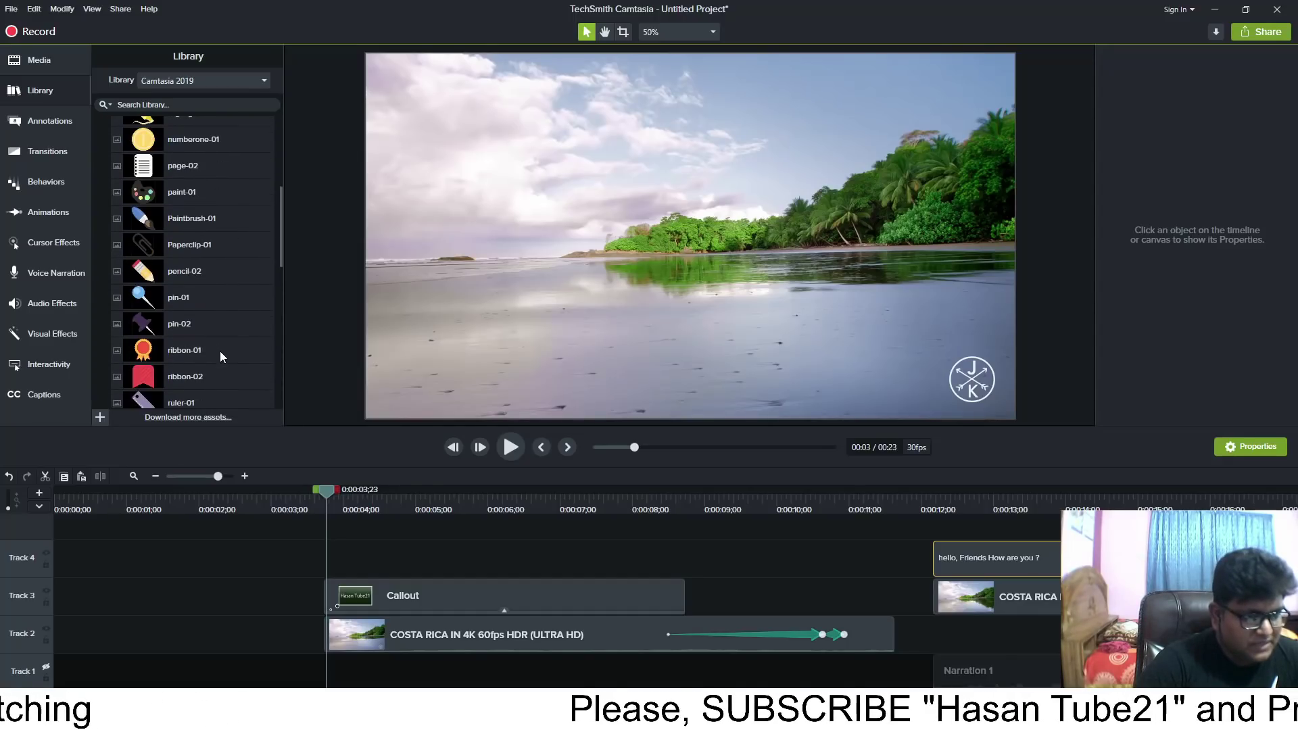